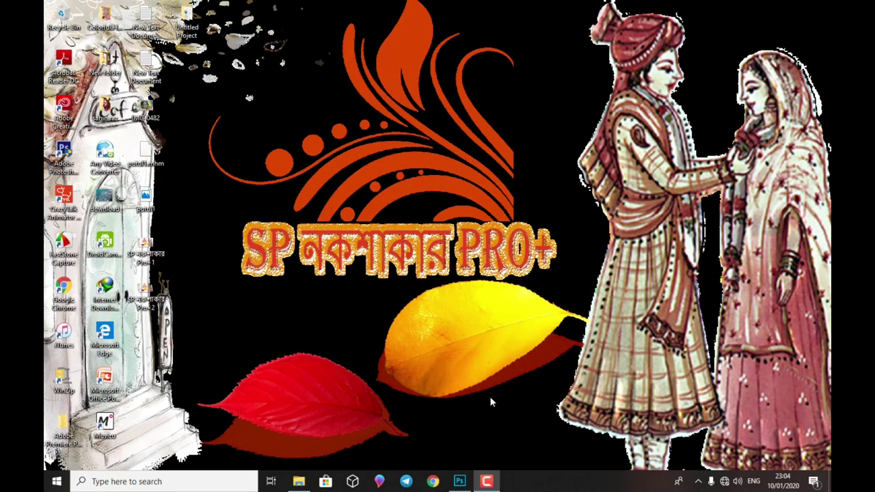
- Browse the overlay images folder in Explorer and return to the Photoshop portrait
{"action": "left_click", "coordinate": [300, 482]}
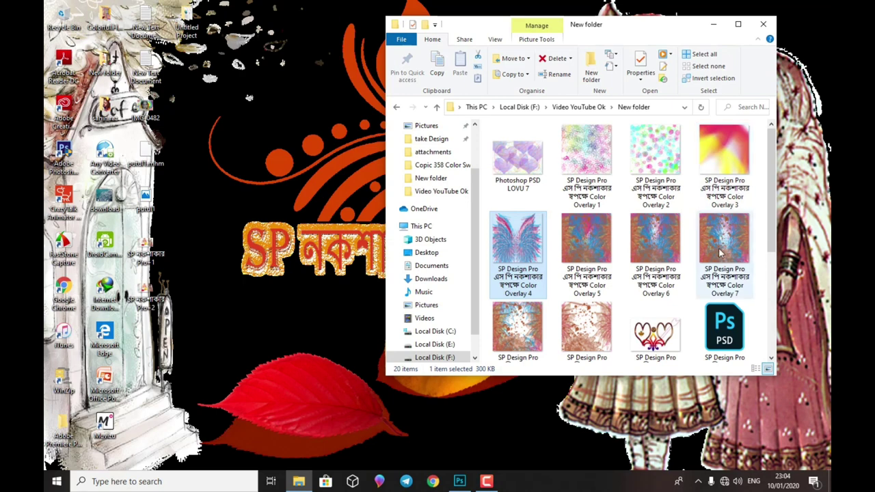
{"action": "scroll", "coordinate": [706, 280], "scroll_direction": "down", "scroll_amount": 3}
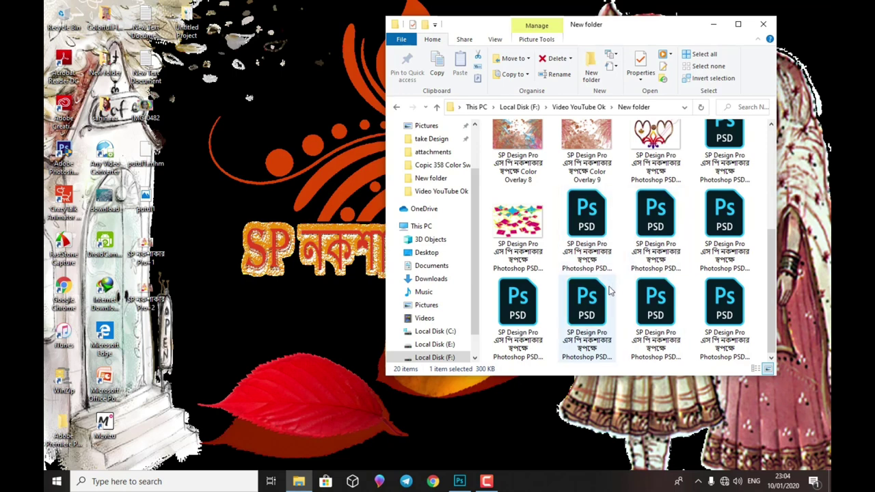
{"action": "scroll", "coordinate": [617, 283], "scroll_direction": "up", "scroll_amount": 2}
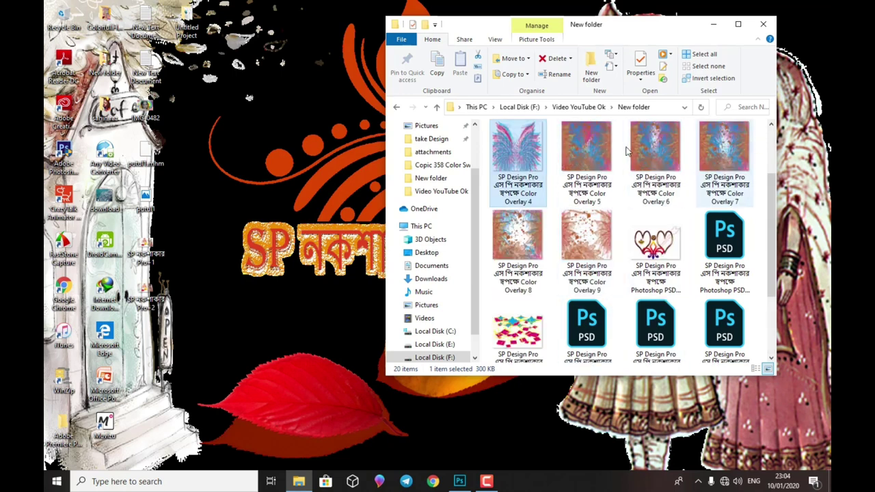
{"action": "left_click", "coordinate": [715, 26]}
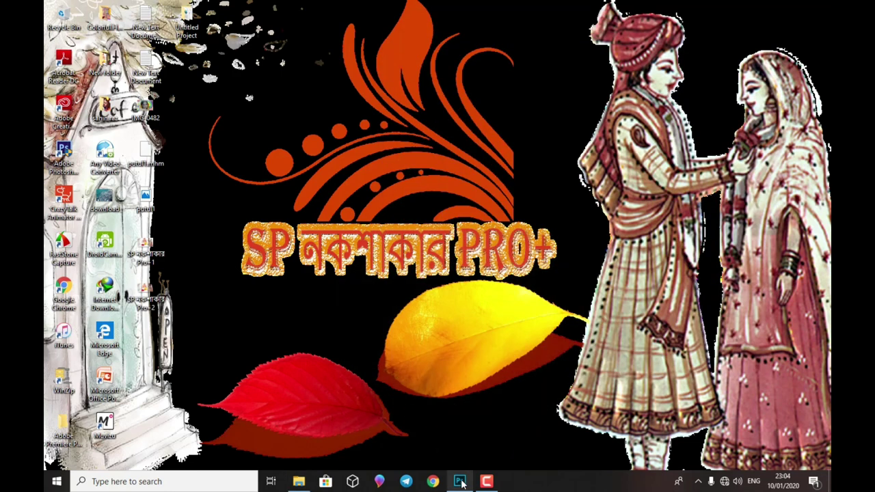
{"action": "mouse_move", "coordinate": [459, 481]}
{"action": "left_click", "coordinate": [457, 420]}
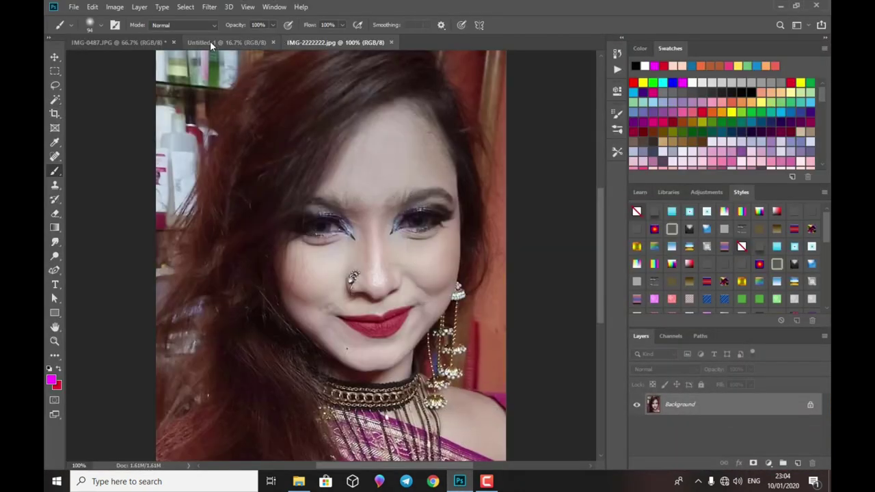
{"action": "left_click", "coordinate": [301, 484]}
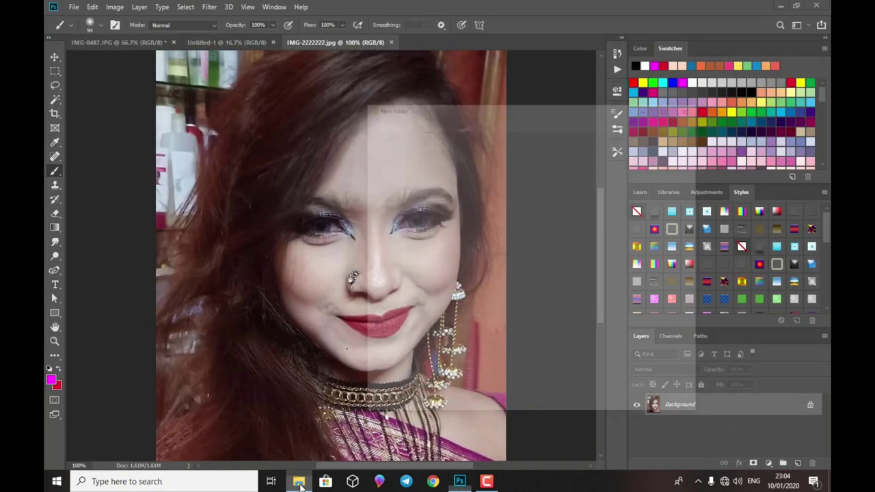
- Place Color Overlay 4 on the portrait and scale it to about 280% to cover the photo
{"action": "left_click_drag", "start_coordinate": [517, 155], "coordinate": [359, 219]}
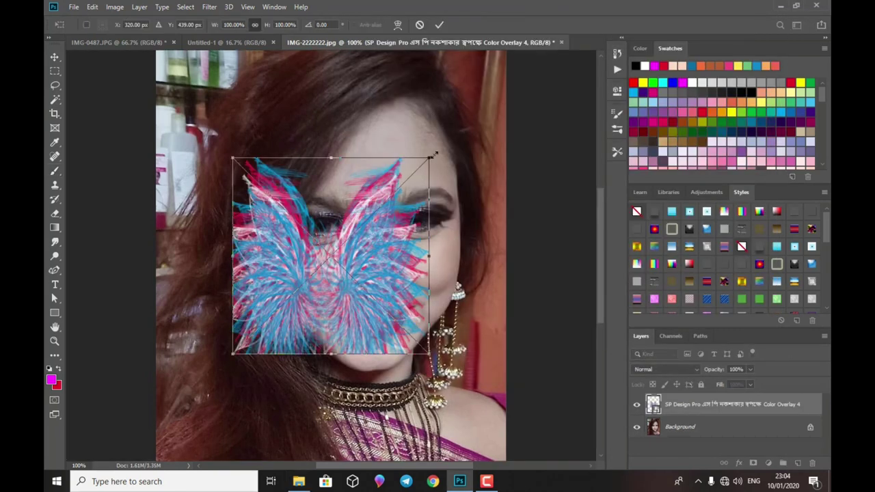
{"action": "left_click_drag", "start_coordinate": [431, 157], "coordinate": [538, 51]}
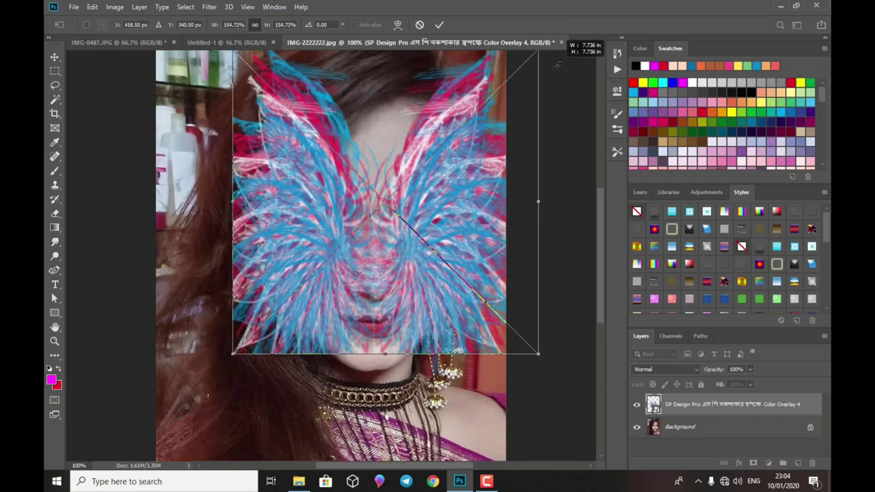
{"action": "left_click_drag", "start_coordinate": [233, 354], "coordinate": [115, 445]}
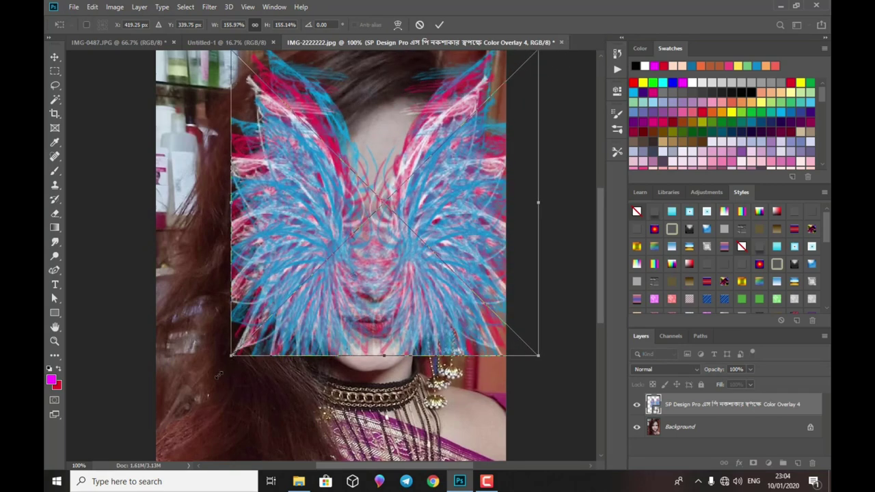
{"action": "scroll", "coordinate": [427, 424], "scroll_direction": "down", "scroll_amount": 2}
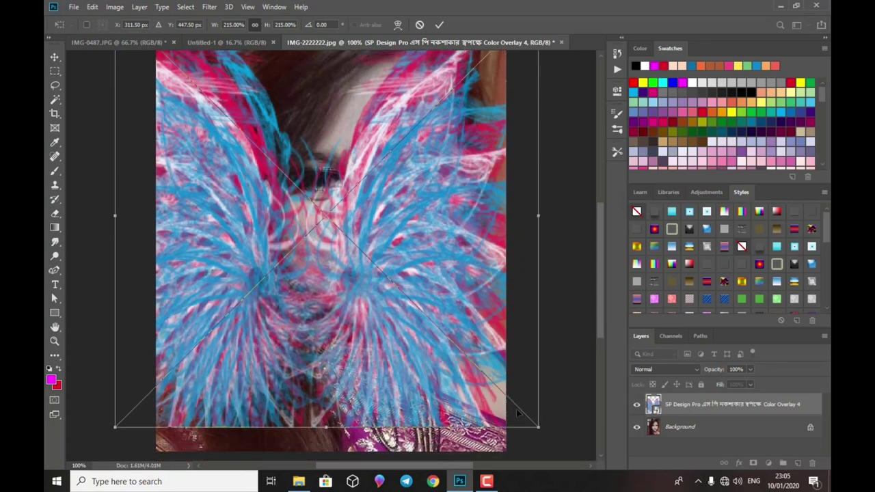
{"action": "key", "text": "ctrl+minus"}
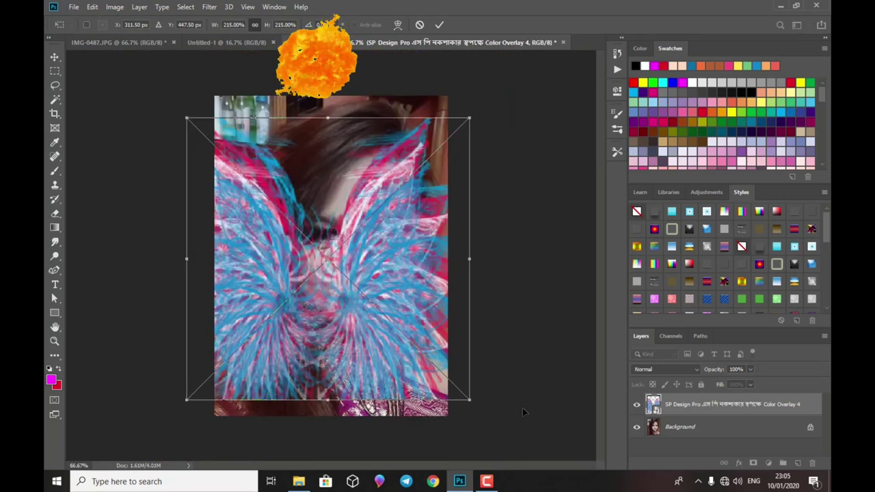
{"action": "left_click_drag", "start_coordinate": [329, 117], "coordinate": [336, 80]}
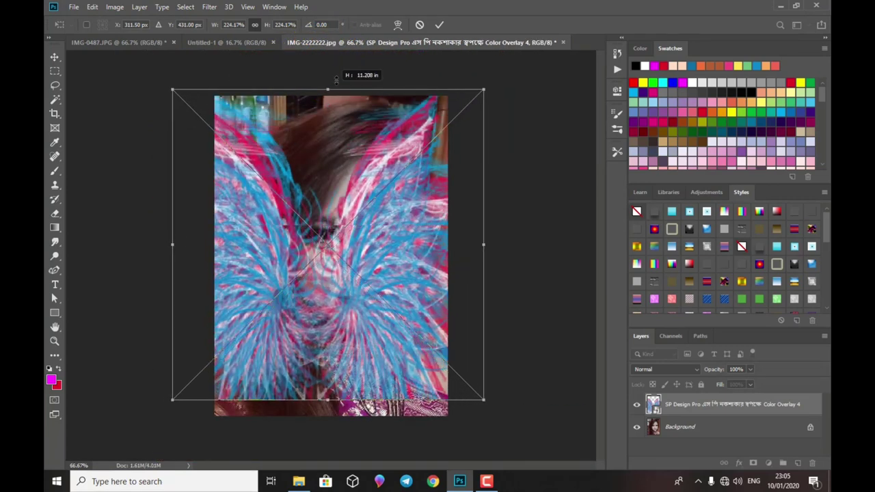
{"action": "left_click_drag", "start_coordinate": [328, 401], "coordinate": [328, 429]}
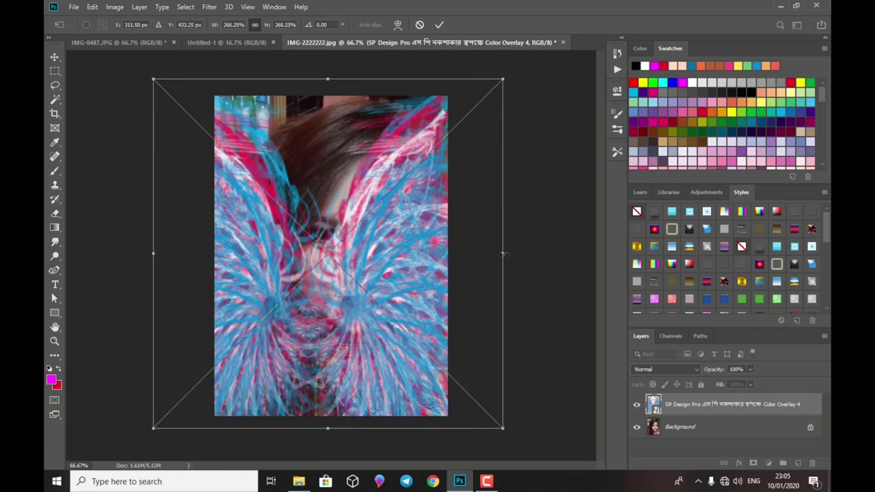
{"action": "left_click_drag", "start_coordinate": [503, 254], "coordinate": [521, 254]}
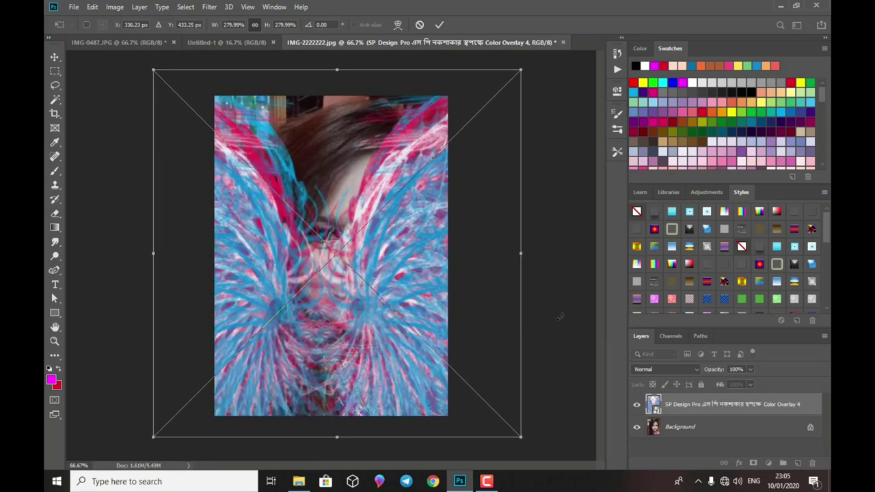
{"action": "key", "text": "Return"}
{"action": "key", "text": "b"}
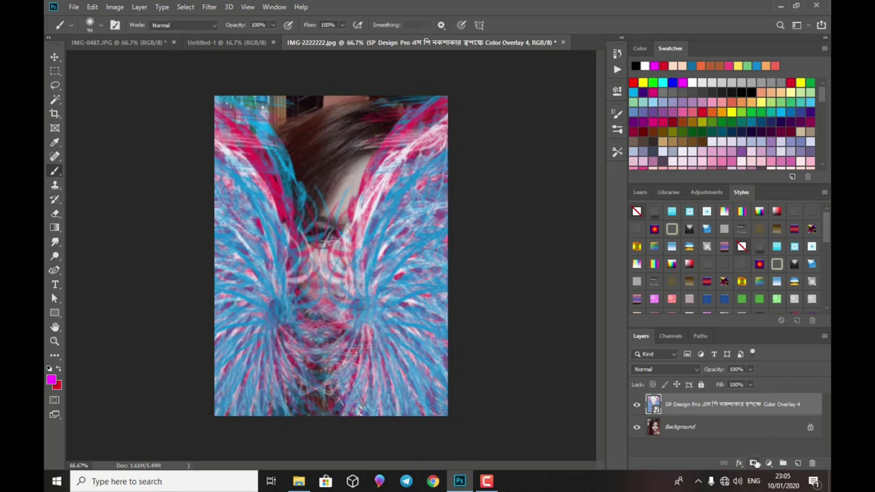
- Add a layer mask to the overlay and paint it away from the face, eyes and hair
{"action": "left_click", "coordinate": [755, 464]}
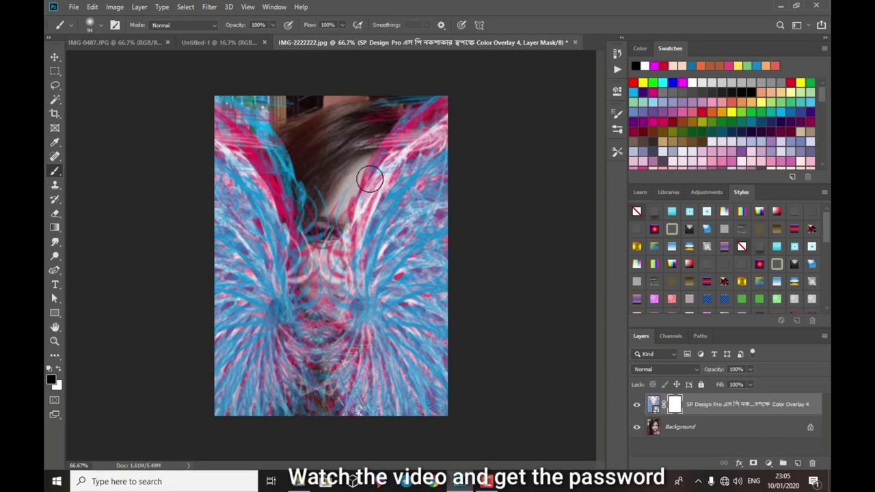
{"action": "mouse_move", "coordinate": [373, 163]}
{"action": "left_mouse_down"}
{"action": "mouse_move", "coordinate": [379, 292]}
{"action": "mouse_move", "coordinate": [358, 207]}
{"action": "mouse_move", "coordinate": [336, 313]}
{"action": "left_mouse_up"}
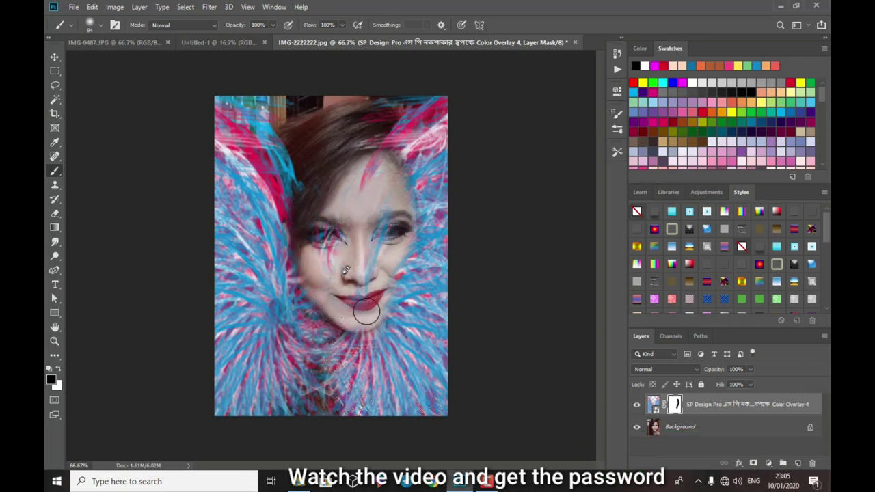
{"action": "mouse_move", "coordinate": [387, 295]}
{"action": "left_mouse_down"}
{"action": "mouse_move", "coordinate": [398, 159]}
{"action": "mouse_move", "coordinate": [379, 156]}
{"action": "left_mouse_up"}
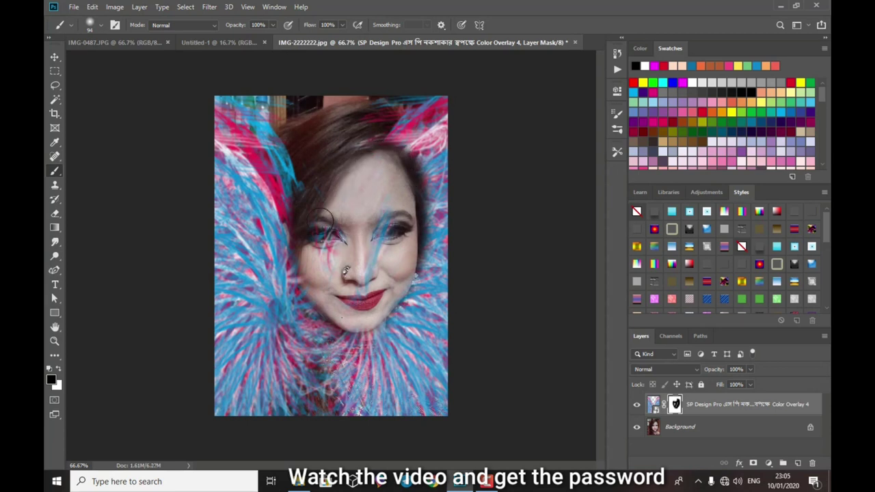
{"action": "left_click_drag", "start_coordinate": [323, 217], "coordinate": [329, 271]}
{"action": "left_click_drag", "start_coordinate": [389, 213], "coordinate": [354, 301]}
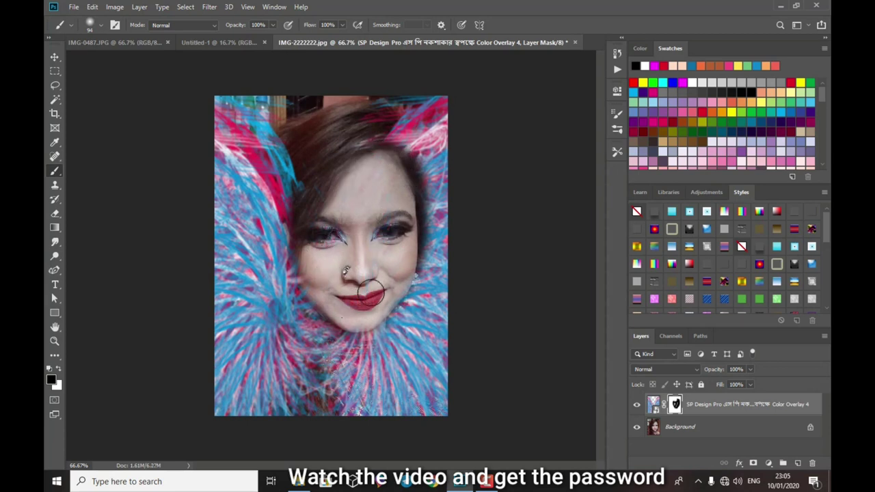
{"action": "mouse_move", "coordinate": [391, 150]}
{"action": "left_mouse_down"}
{"action": "mouse_move", "coordinate": [383, 135]}
{"action": "mouse_move", "coordinate": [414, 169]}
{"action": "mouse_move", "coordinate": [419, 245]}
{"action": "left_mouse_up"}
{"action": "mouse_move", "coordinate": [303, 180]}
{"action": "left_mouse_down"}
{"action": "mouse_move", "coordinate": [292, 233]}
{"action": "mouse_move", "coordinate": [304, 276]}
{"action": "left_mouse_up"}
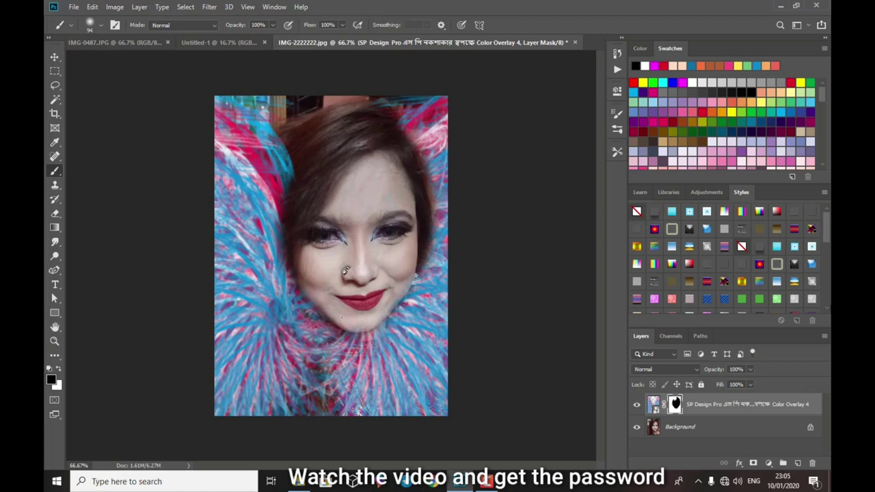
- Check the result at 100% zoom, then switch to the blank Untitled-1 document
{"action": "key", "text": "ctrl+minus"}
{"action": "key", "text": "ctrl+plus"}
{"action": "key", "text": "ctrl+plus"}
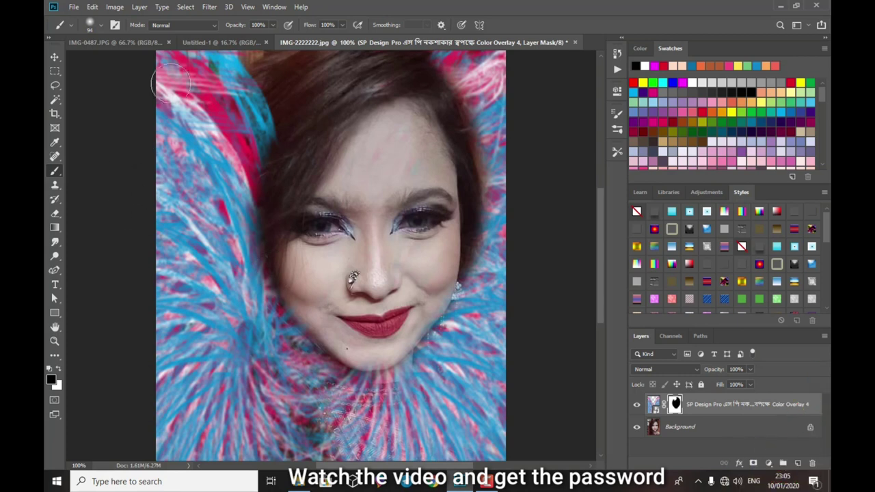
{"action": "left_click", "coordinate": [201, 41]}
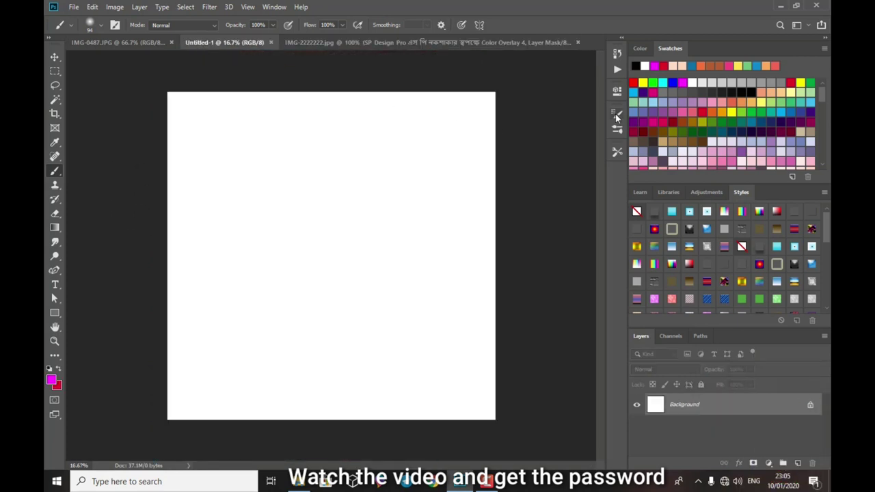
- Choose the feather-shaped brush tip and enlarge it to 2874 px
{"action": "left_click", "coordinate": [95, 25]}
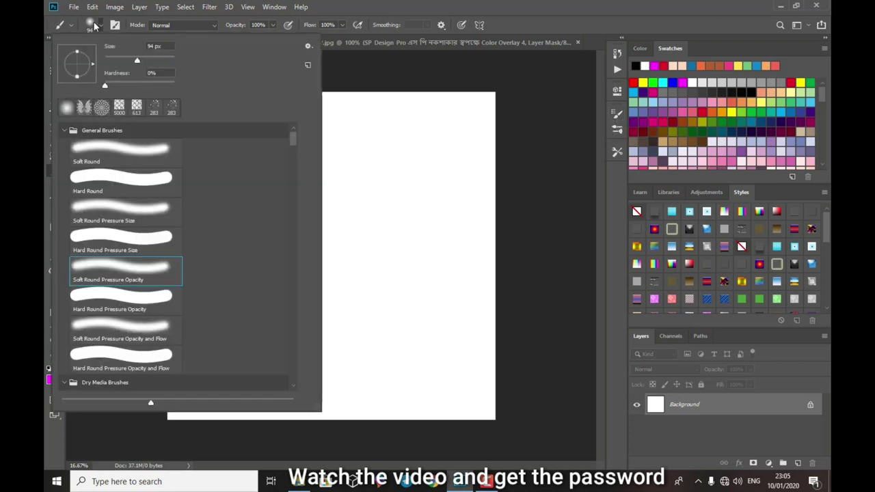
{"action": "left_click", "coordinate": [83, 108]}
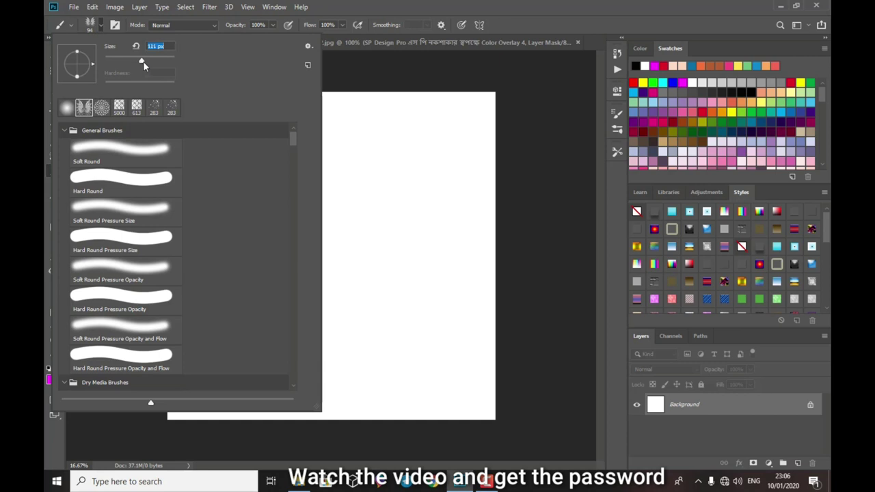
{"action": "left_click_drag", "start_coordinate": [155, 64], "coordinate": [171, 63]}
{"action": "left_click", "coordinate": [663, 7]}
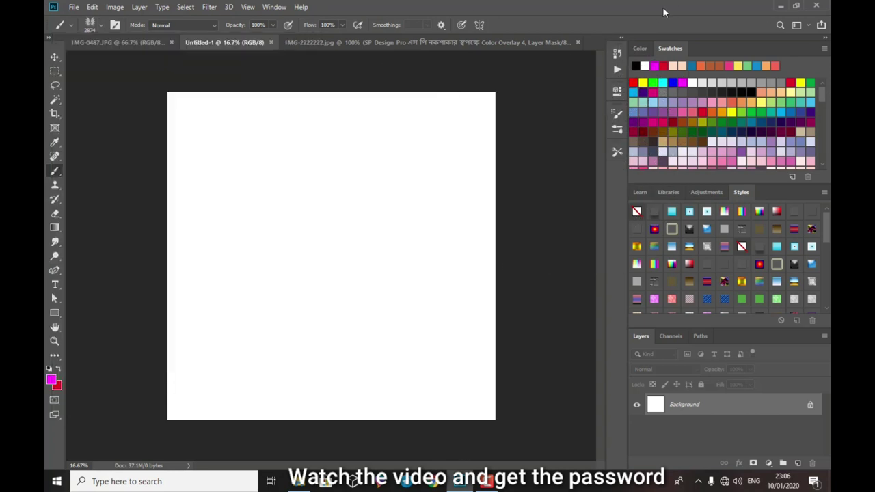
- On a new Layer 1, stamp magenta feathers on both sides, then red feathers over each cluster
{"action": "left_click", "coordinate": [798, 463]}
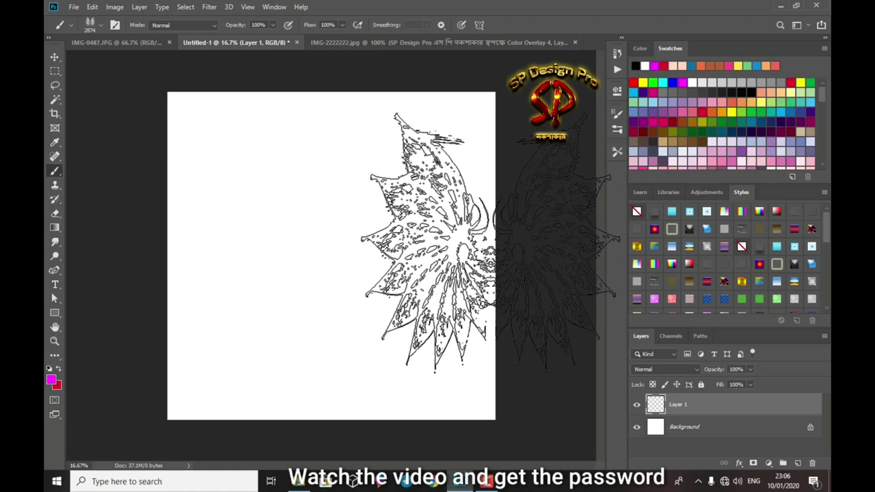
{"action": "left_click", "coordinate": [489, 243]}
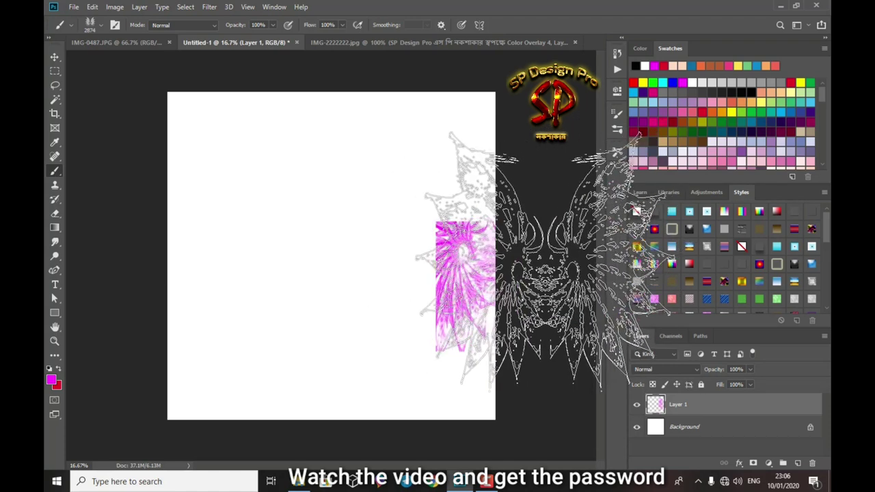
{"action": "left_click", "coordinate": [529, 263]}
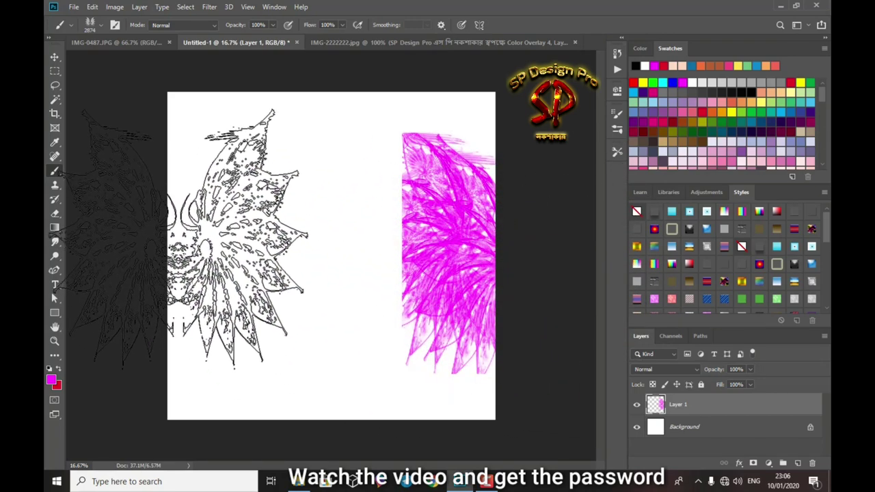
{"action": "left_click", "coordinate": [177, 243]}
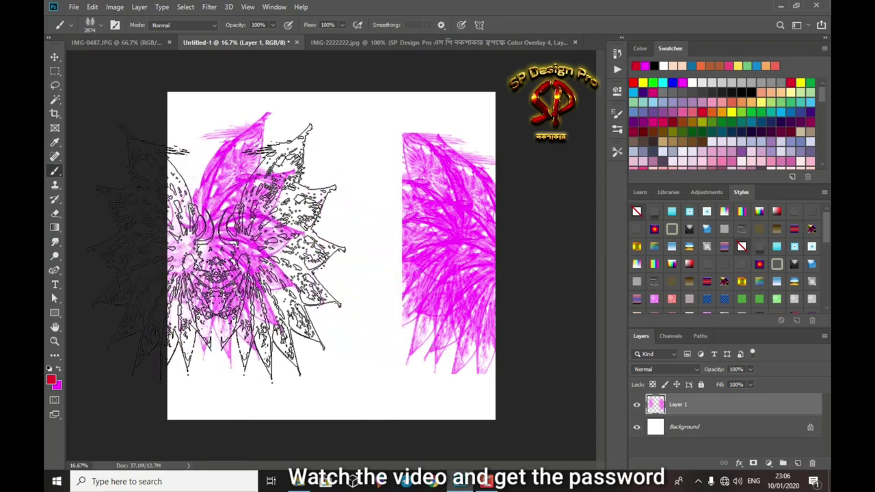
{"action": "left_click", "coordinate": [192, 290]}
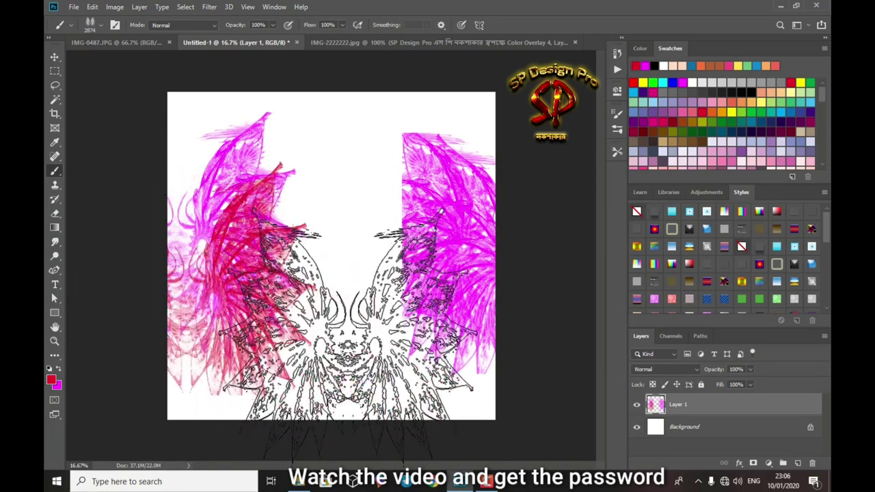
{"action": "left_click", "coordinate": [476, 311]}
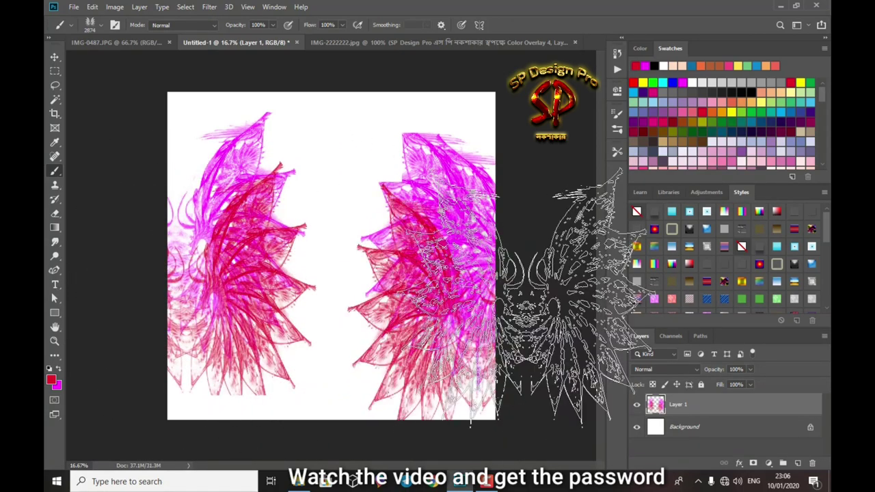
- Stamp green, crimson, white and red feathers from the Swatches over both sides of the canvas
{"action": "left_click", "coordinate": [742, 112], "text": "ctrl"}
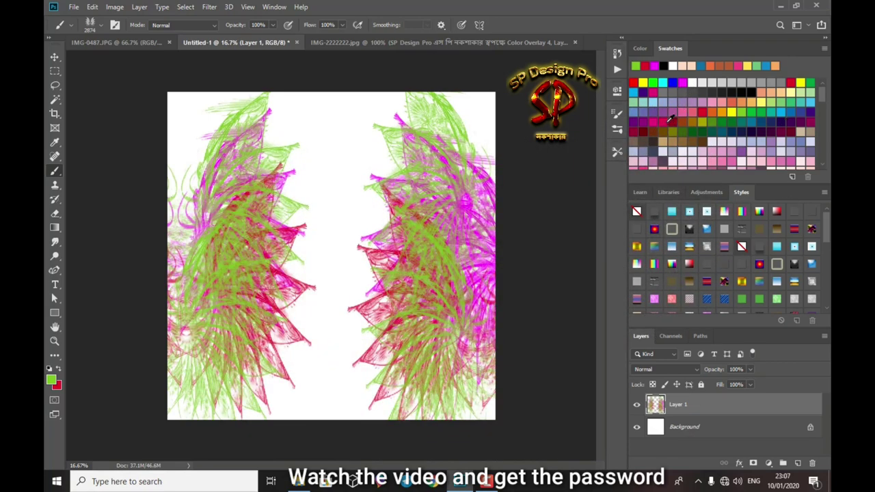
{"action": "left_click", "coordinate": [667, 119]}
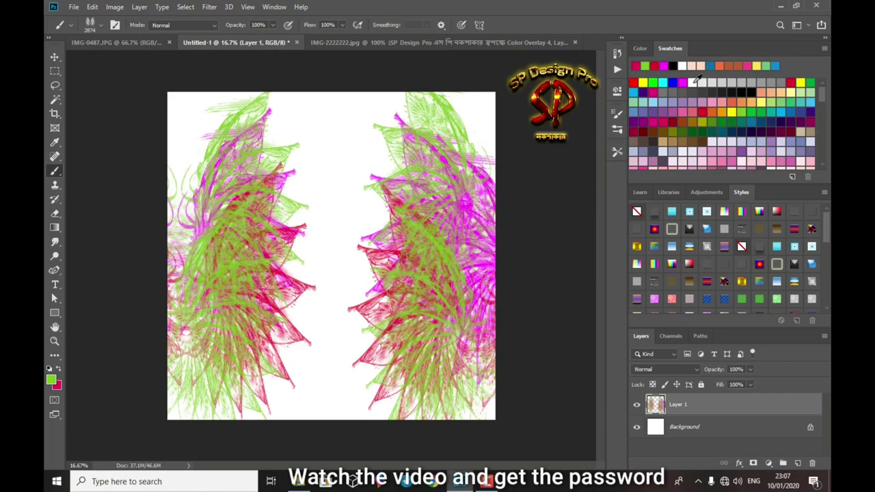
{"action": "left_click", "coordinate": [697, 80], "text": "ctrl"}
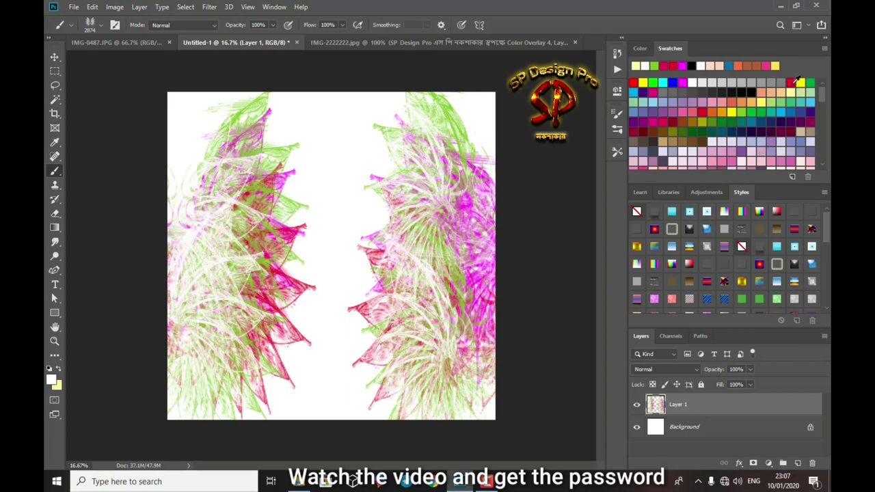
{"action": "left_click", "coordinate": [793, 82], "text": "ctrl"}
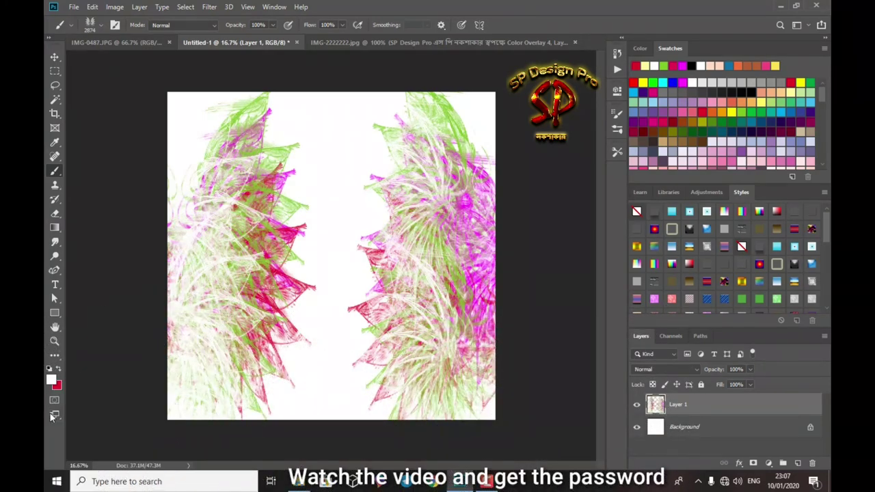
- Stamp red feathers at the top and corners, then hide the white Background layer
{"action": "left_click", "coordinate": [59, 370]}
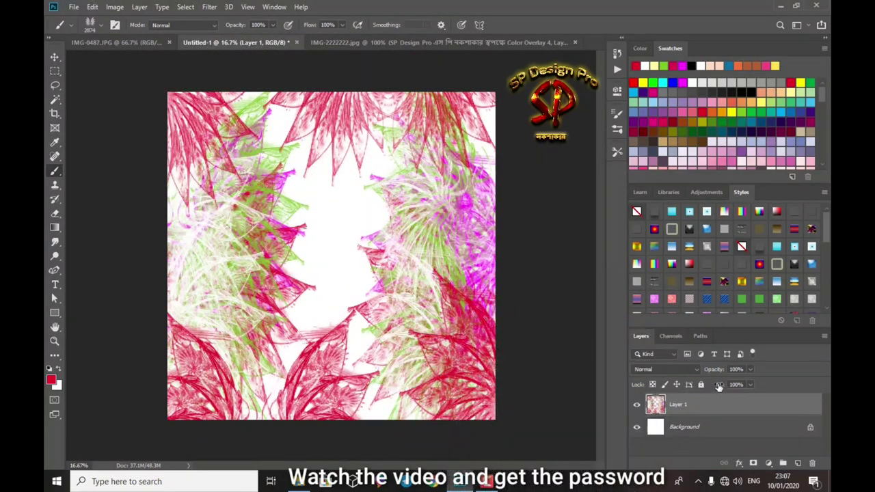
{"action": "left_click", "coordinate": [636, 427]}
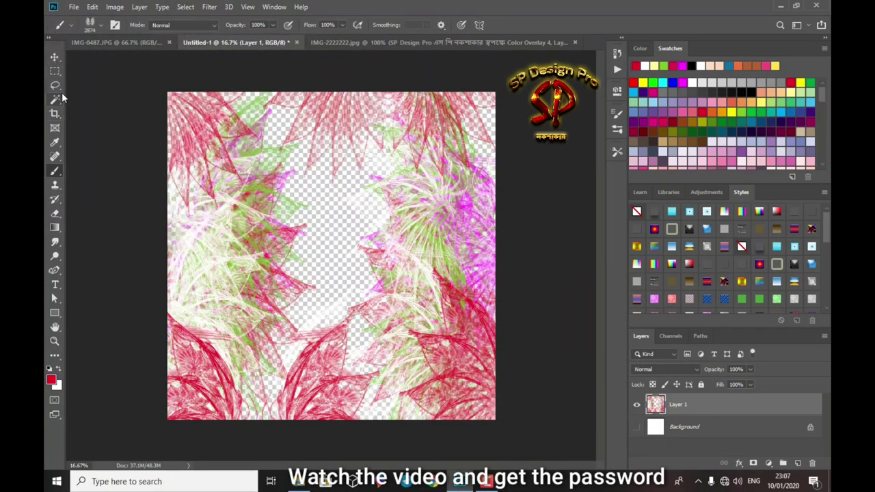
- Drag Layer 1 from Untitled-1 onto the IMG-0487 portrait with the Move tool
{"action": "key", "text": "v"}
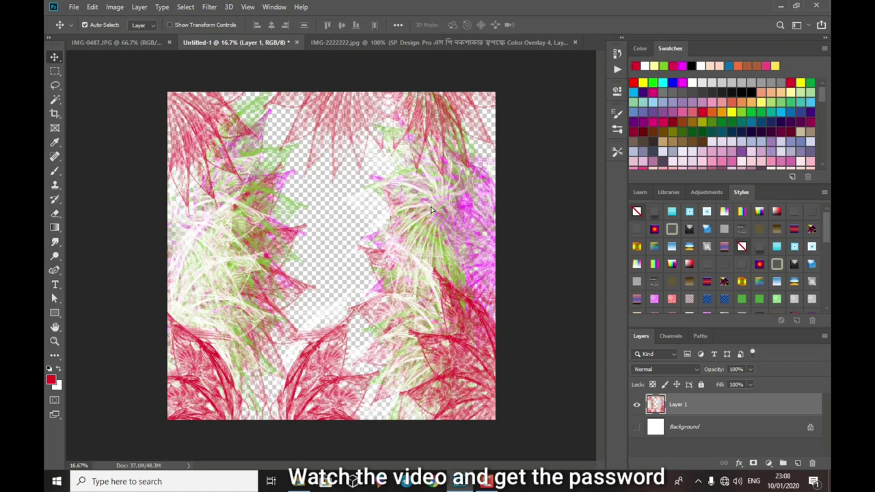
{"action": "mouse_move", "coordinate": [431, 211]}
{"action": "left_mouse_down"}
{"action": "mouse_move", "coordinate": [425, 46]}
{"action": "mouse_move", "coordinate": [182, 129]}
{"action": "left_mouse_up"}
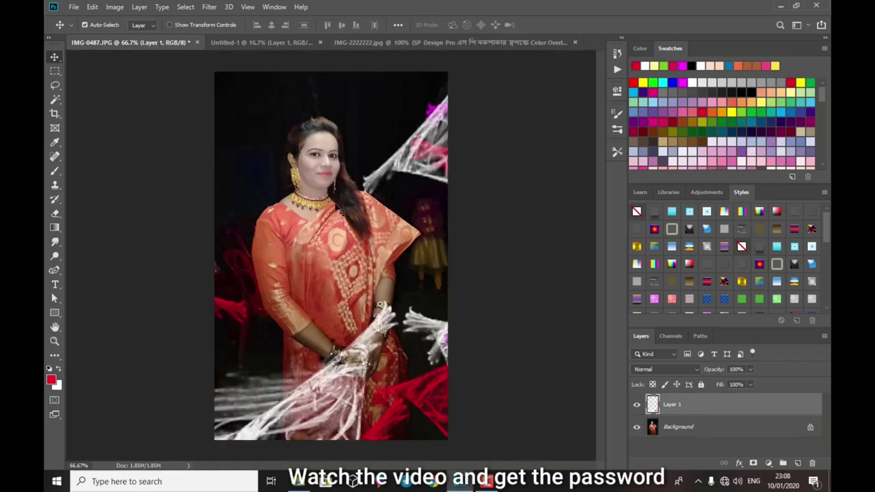
{"action": "left_click_drag", "start_coordinate": [308, 182], "coordinate": [345, 158]}
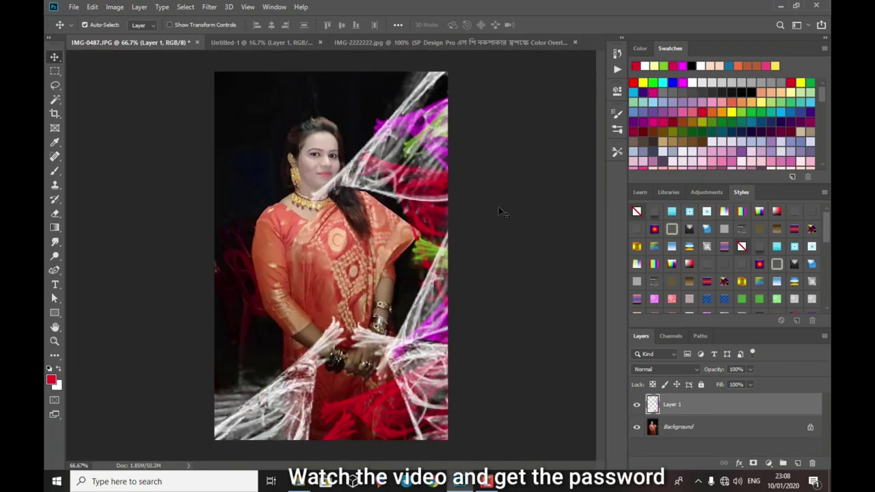
- Scale the feather overlay down to about 32.75% so it covers the whole portrait
{"action": "key", "text": "ctrl+t"}
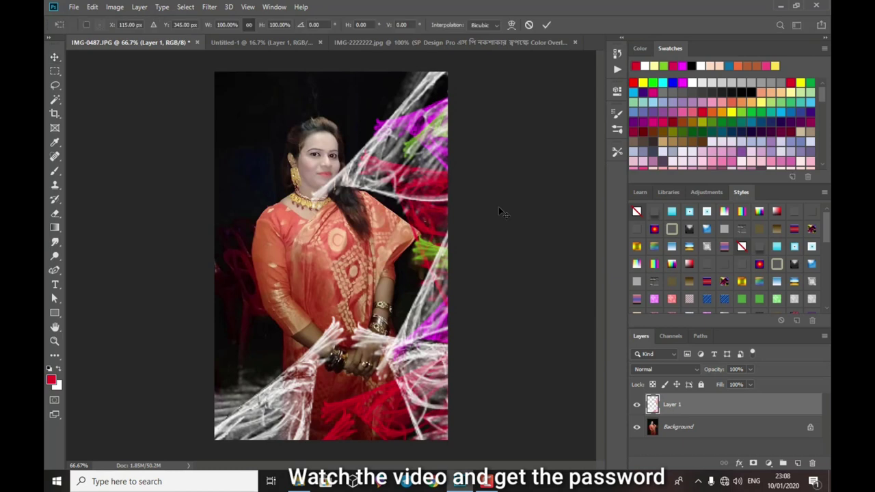
{"action": "key", "text": "ctrl+minus"}
{"action": "key", "text": "ctrl+minus"}
{"action": "key", "text": "ctrl+minus"}
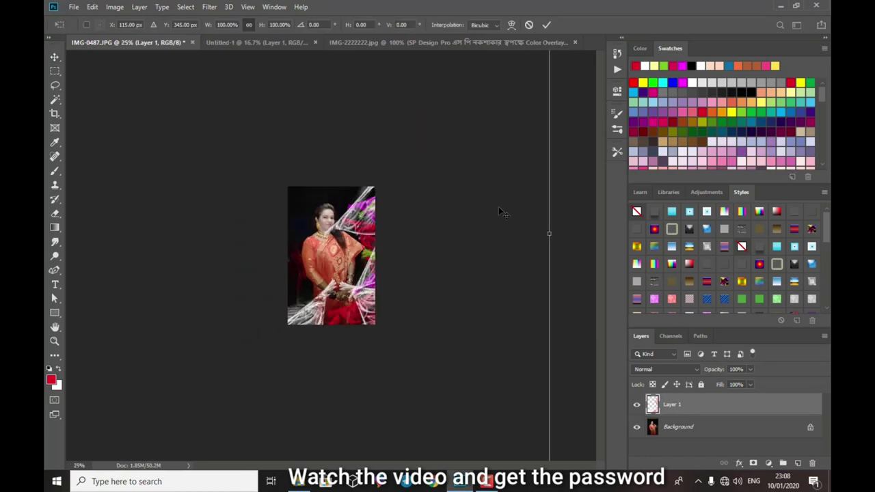
{"action": "key", "text": "ctrl+minus"}
{"action": "key", "text": "ctrl+minus"}
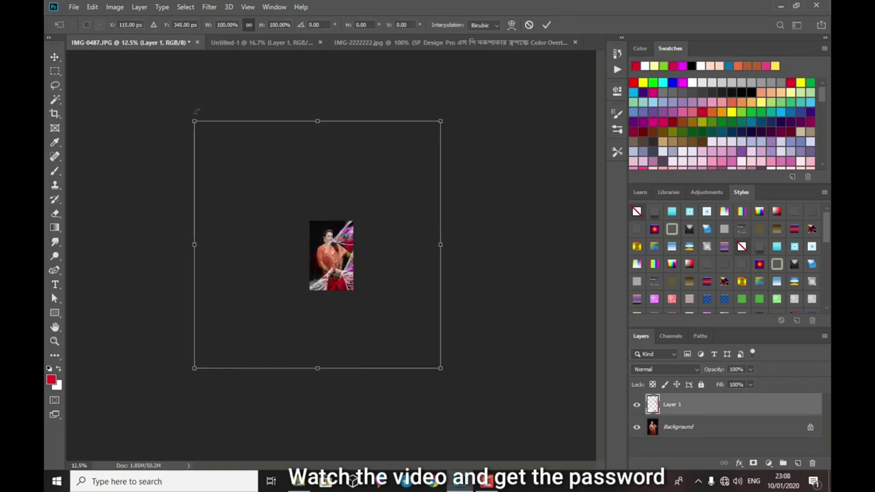
{"action": "left_click_drag", "start_coordinate": [196, 123], "coordinate": [301, 212]}
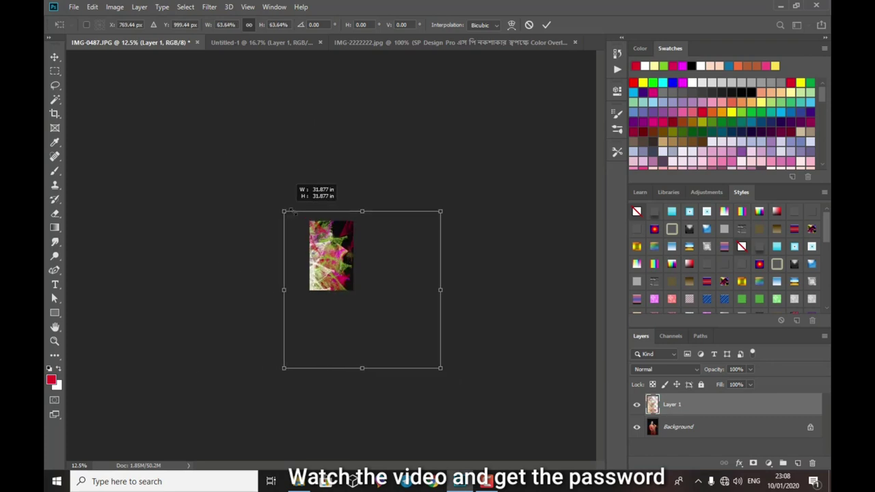
{"action": "mouse_move", "coordinate": [441, 294]}
{"action": "left_mouse_down"}
{"action": "mouse_move", "coordinate": [387, 277]}
{"action": "mouse_move", "coordinate": [363, 294]}
{"action": "left_mouse_up"}
{"action": "left_click_drag", "start_coordinate": [327, 254], "coordinate": [330, 219]}
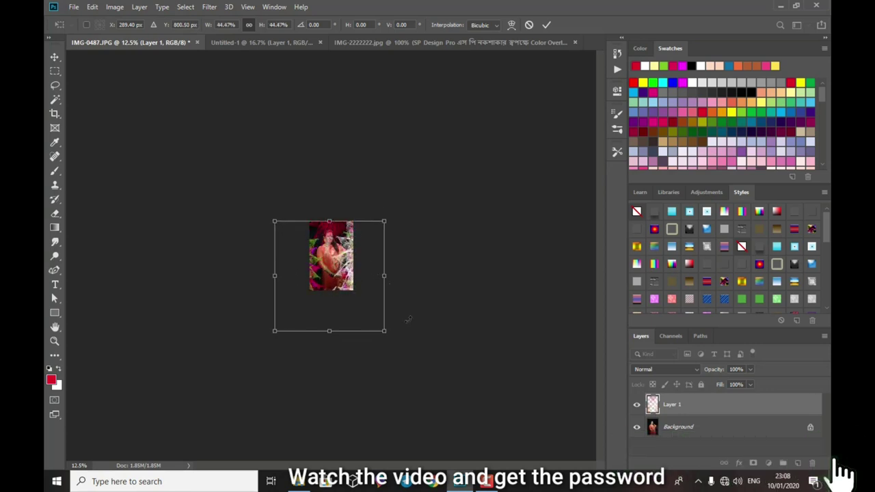
{"action": "left_click_drag", "start_coordinate": [329, 331], "coordinate": [330, 301]}
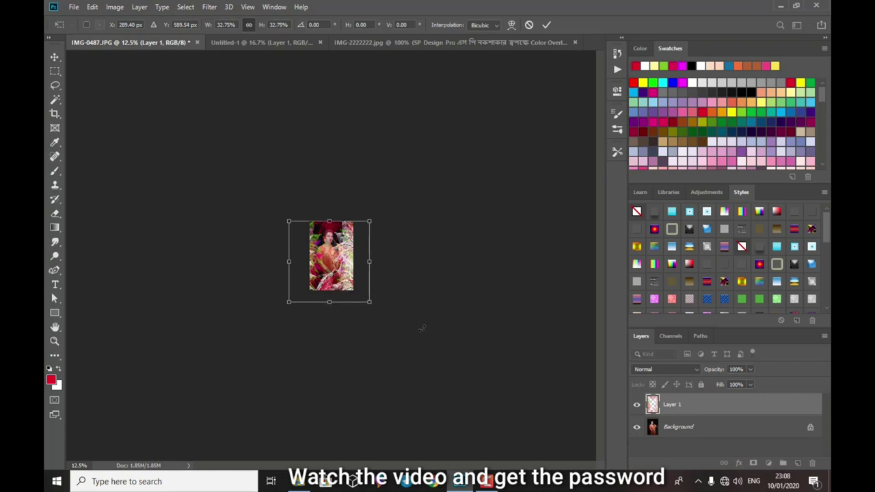
{"action": "key", "text": "Return"}
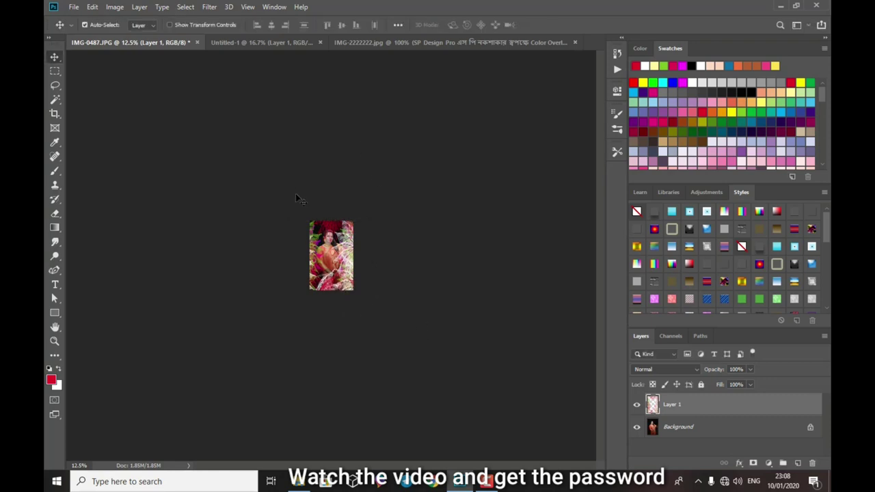
- Zoom in to 100% and scroll up to frame the woman's face under the overlay
{"action": "key", "text": "ctrl+plus"}
{"action": "key", "text": "ctrl+plus"}
{"action": "key", "text": "ctrl+plus"}
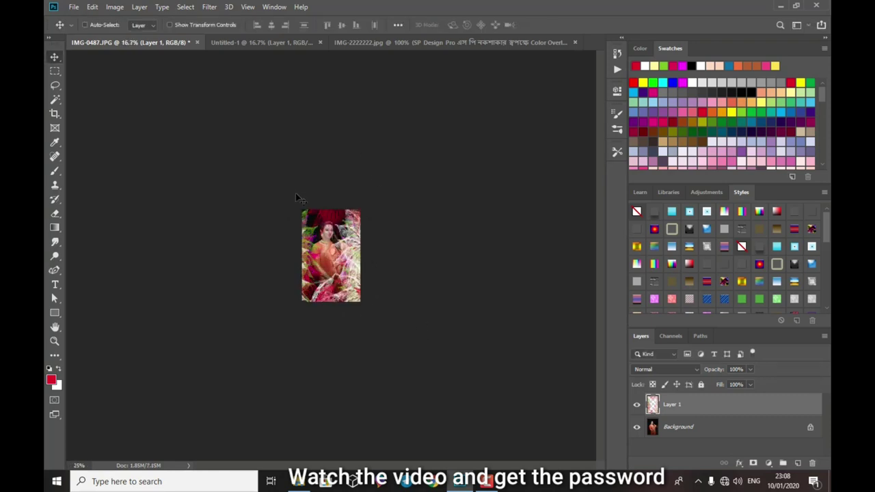
{"action": "key", "text": "ctrl+plus"}
{"action": "key", "text": "ctrl+plus"}
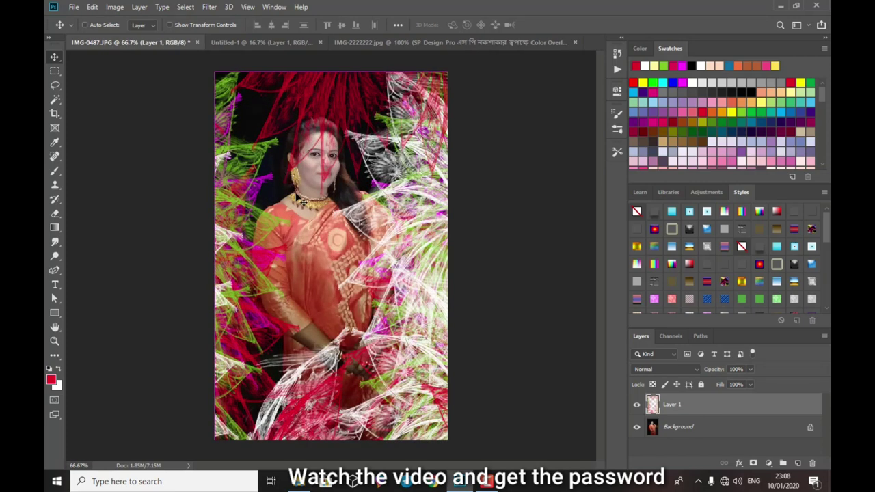
{"action": "key", "text": "ctrl+minus"}
{"action": "key", "text": "ctrl+plus"}
{"action": "key", "text": "ctrl+plus"}
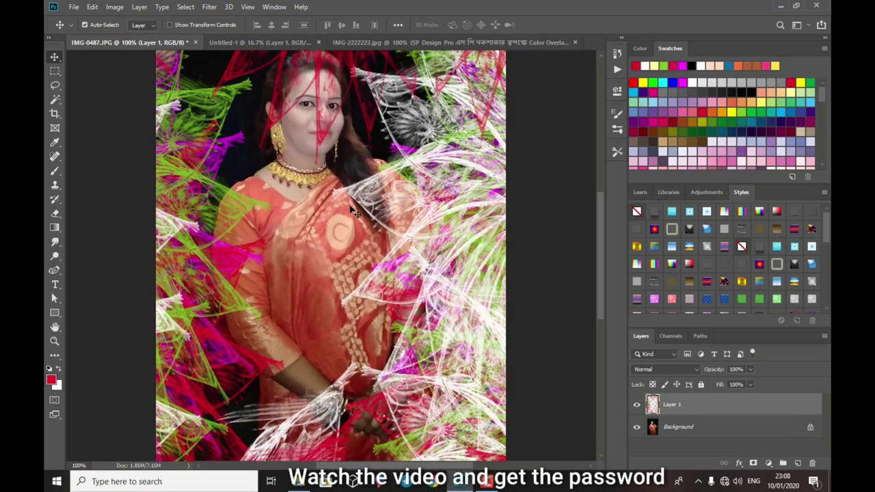
{"action": "scroll", "coordinate": [398, 329], "scroll_direction": "up", "scroll_amount": 3}
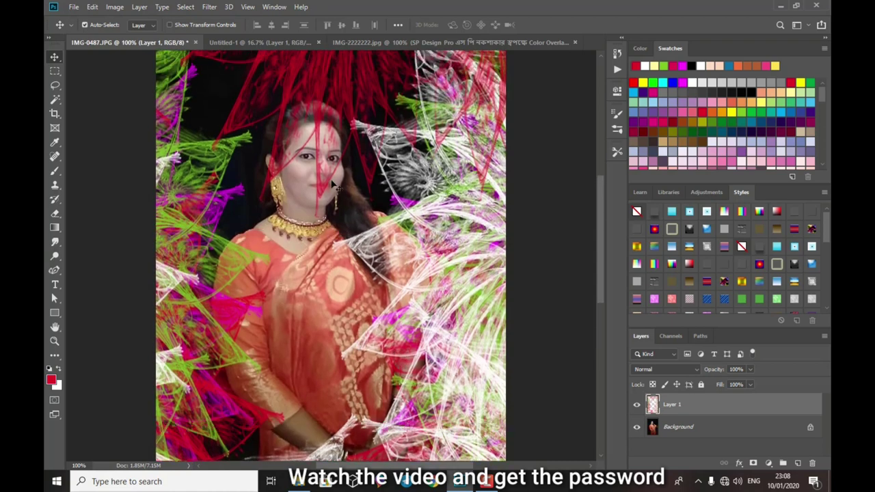
{"action": "scroll", "coordinate": [340, 201], "scroll_direction": "up", "scroll_amount": 1}
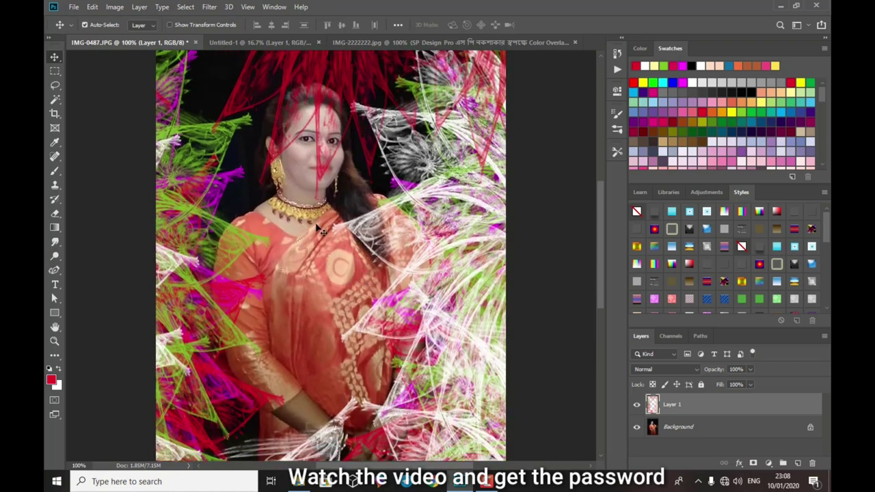
- Select a Soft Round brush and add a white layer mask to the overlay's Layer 1
{"action": "left_click", "coordinate": [54, 171]}
{"action": "left_click", "coordinate": [98, 24]}
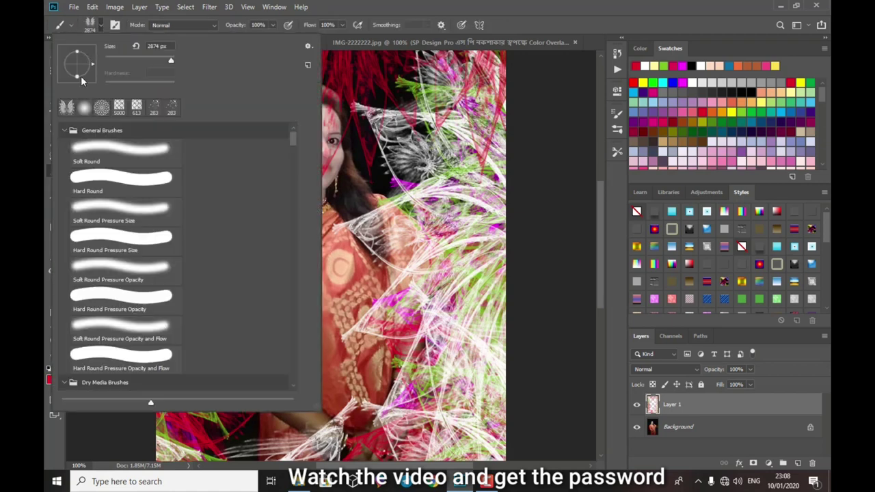
{"action": "left_click", "coordinate": [85, 110]}
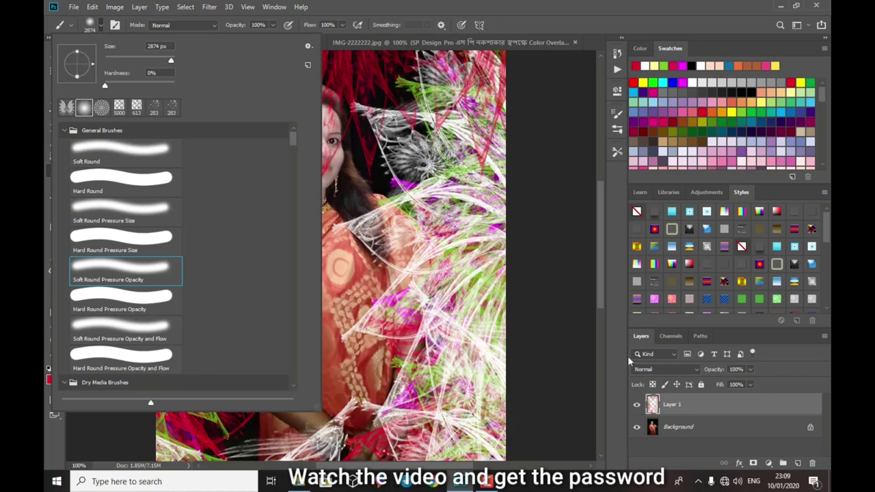
{"action": "left_click", "coordinate": [704, 409]}
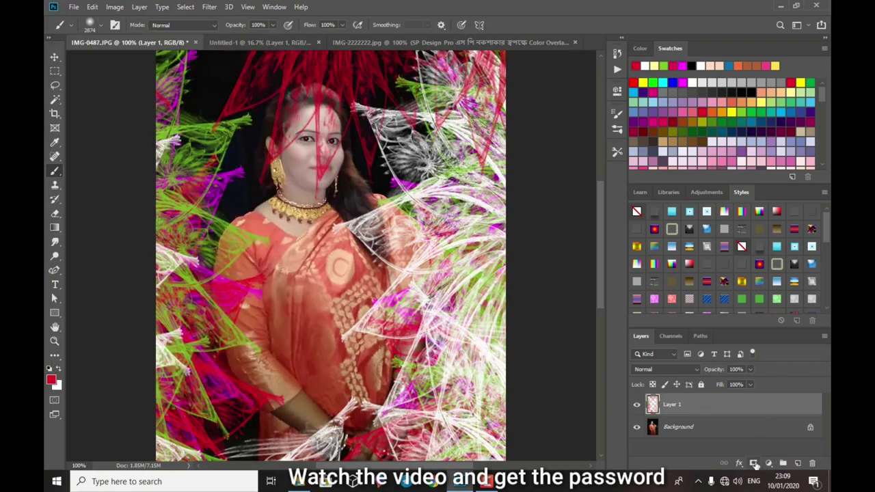
{"action": "left_click", "coordinate": [754, 463]}
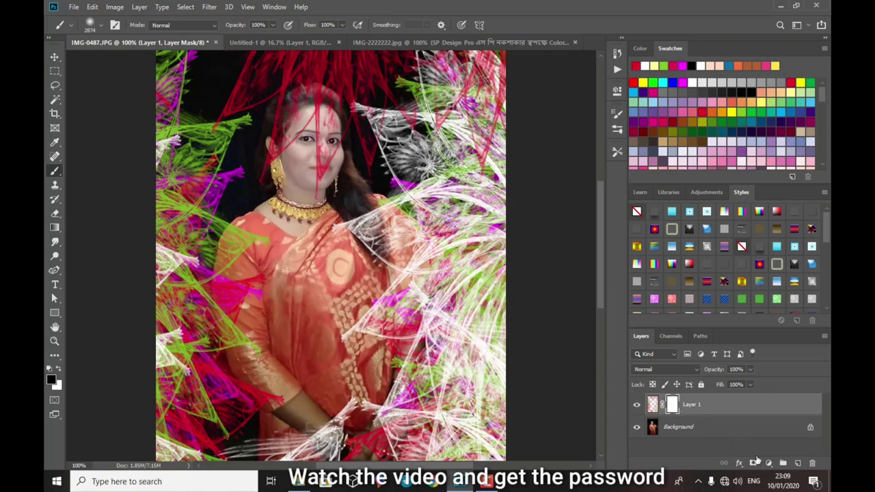
- Set a roughly 120 px soft brush and paint black on Layer 1's mask over hair and shoulder
{"action": "left_click", "coordinate": [654, 404]}
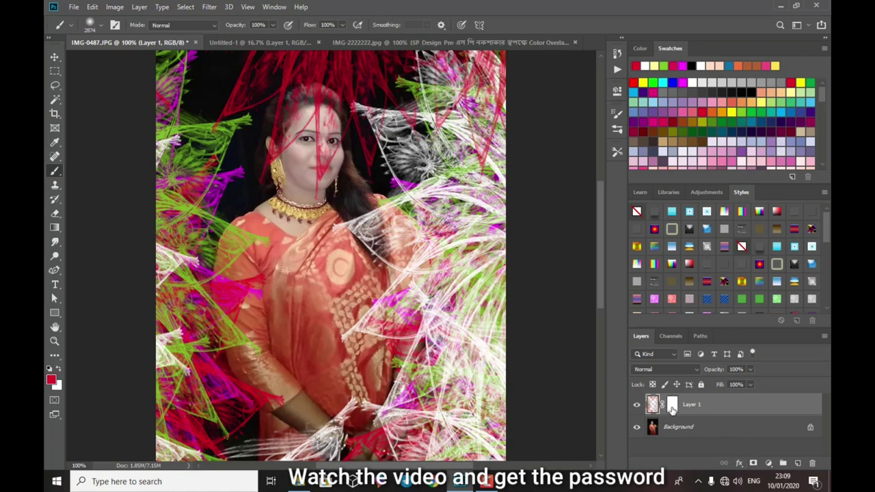
{"action": "left_click", "coordinate": [672, 405]}
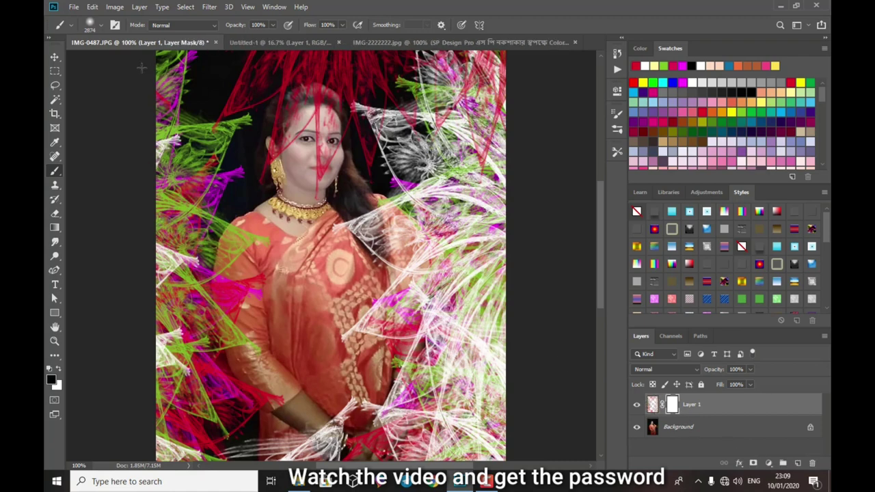
{"action": "left_click", "coordinate": [98, 25]}
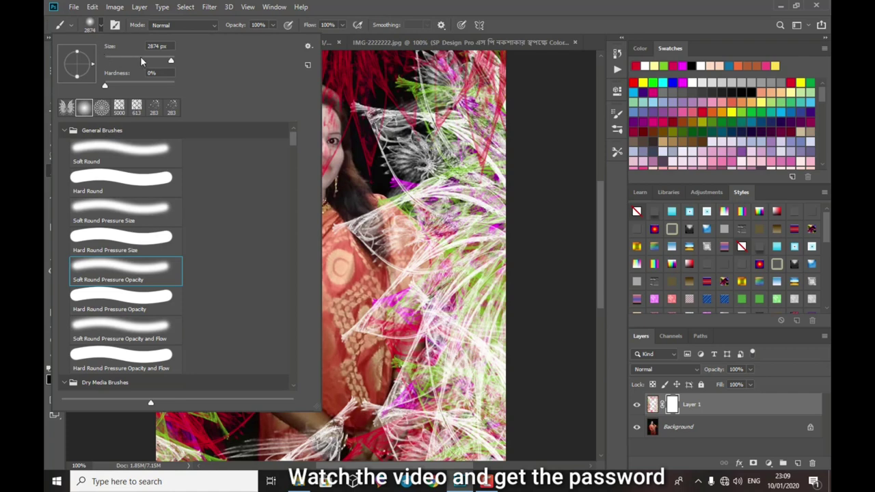
{"action": "type", "text": "120"}
{"action": "key", "text": "Return"}
{"action": "left_click_drag", "start_coordinate": [137, 59], "coordinate": [135, 60]}
{"action": "left_click", "coordinate": [387, 289]}
{"action": "mouse_move", "coordinate": [355, 226]}
{"action": "left_mouse_down"}
{"action": "mouse_move", "coordinate": [376, 213]}
{"action": "mouse_move", "coordinate": [386, 226]}
{"action": "mouse_move", "coordinate": [391, 274]}
{"action": "mouse_move", "coordinate": [329, 191]}
{"action": "mouse_move", "coordinate": [311, 119]}
{"action": "mouse_move", "coordinate": [291, 136]}
{"action": "mouse_move", "coordinate": [297, 139]}
{"action": "mouse_move", "coordinate": [304, 113]}
{"action": "mouse_move", "coordinate": [328, 109]}
{"action": "mouse_move", "coordinate": [353, 142]}
{"action": "mouse_move", "coordinate": [322, 110]}
{"action": "mouse_move", "coordinate": [270, 157]}
{"action": "mouse_move", "coordinate": [273, 188]}
{"action": "mouse_move", "coordinate": [287, 111]}
{"action": "mouse_move", "coordinate": [308, 99]}
{"action": "mouse_move", "coordinate": [342, 102]}
{"action": "mouse_move", "coordinate": [373, 267]}
{"action": "mouse_move", "coordinate": [376, 218]}
{"action": "mouse_move", "coordinate": [424, 321]}
{"action": "mouse_move", "coordinate": [423, 280]}
{"action": "mouse_move", "coordinate": [425, 315]}
{"action": "mouse_move", "coordinate": [403, 404]}
{"action": "mouse_move", "coordinate": [380, 299]}
{"action": "mouse_move", "coordinate": [339, 406]}
{"action": "mouse_move", "coordinate": [315, 438]}
{"action": "mouse_move", "coordinate": [265, 441]}
{"action": "mouse_move", "coordinate": [400, 430]}
{"action": "mouse_move", "coordinate": [402, 373]}
{"action": "mouse_move", "coordinate": [400, 427]}
{"action": "mouse_move", "coordinate": [390, 438]}
{"action": "mouse_move", "coordinate": [420, 312]}
{"action": "mouse_move", "coordinate": [412, 399]}
{"action": "mouse_move", "coordinate": [418, 427]}
{"action": "mouse_move", "coordinate": [410, 441]}
{"action": "left_mouse_up"}
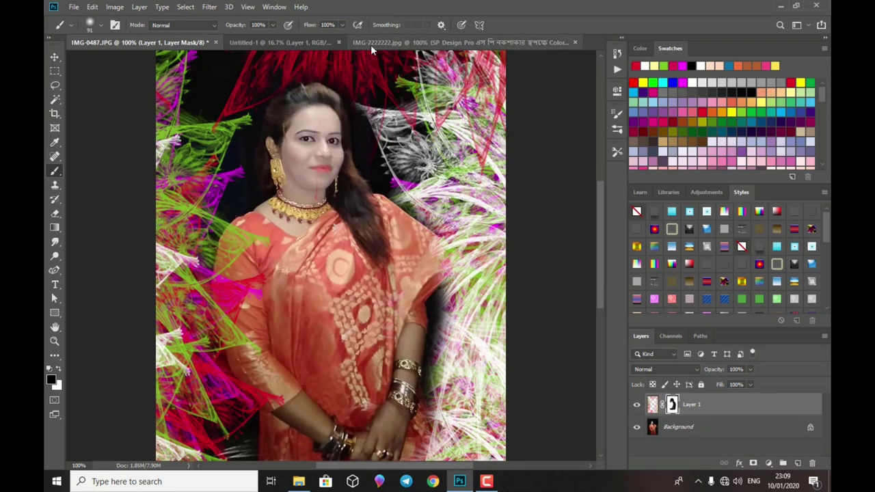
- Switch to the Untitled-1 overlay document and bring up File > Save As
{"action": "left_click", "coordinate": [307, 40]}
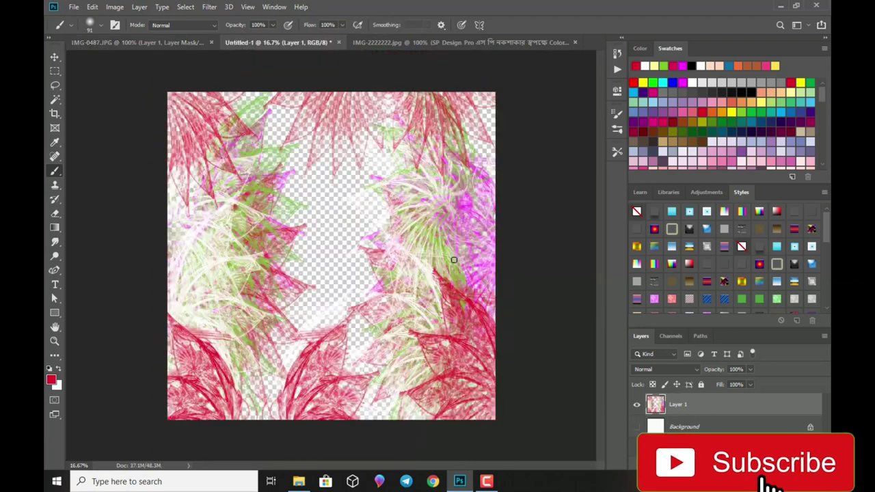
{"action": "left_click", "coordinate": [73, 7]}
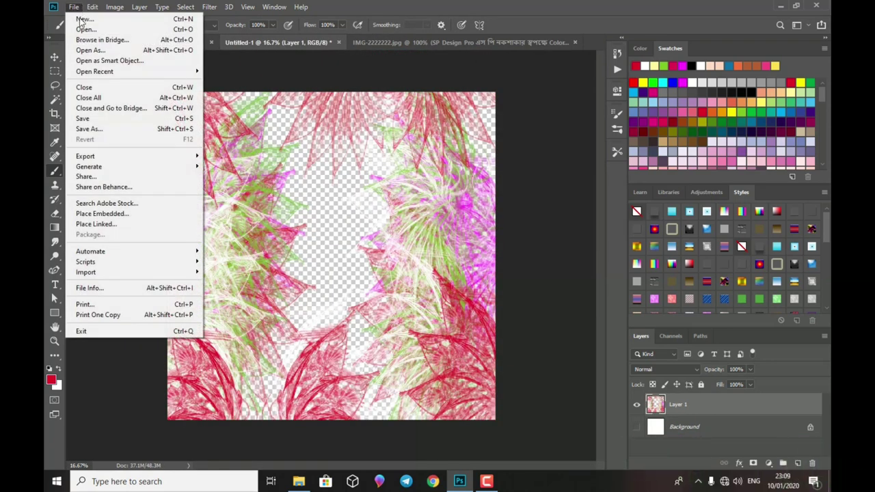
{"action": "left_click", "coordinate": [92, 129]}
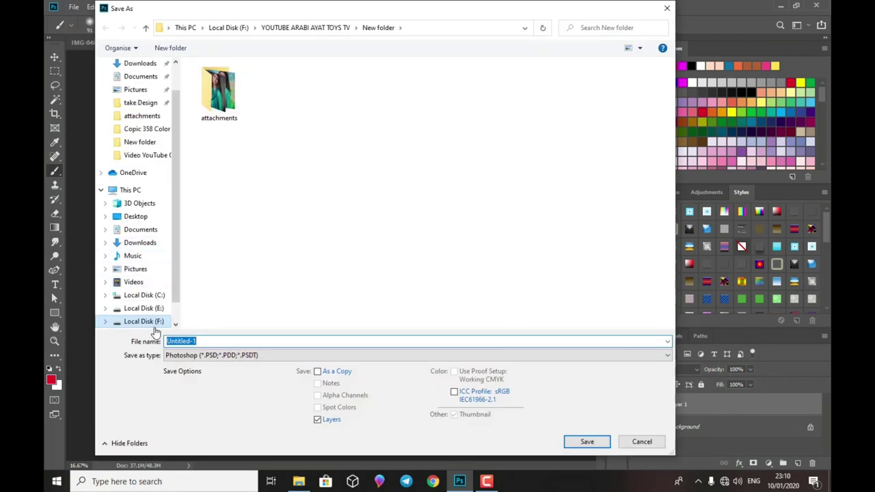
- Browse to F:\Video YouTube Ok\New folder in the Save As dialog
{"action": "left_click", "coordinate": [147, 321]}
{"action": "left_click", "coordinate": [238, 216]}
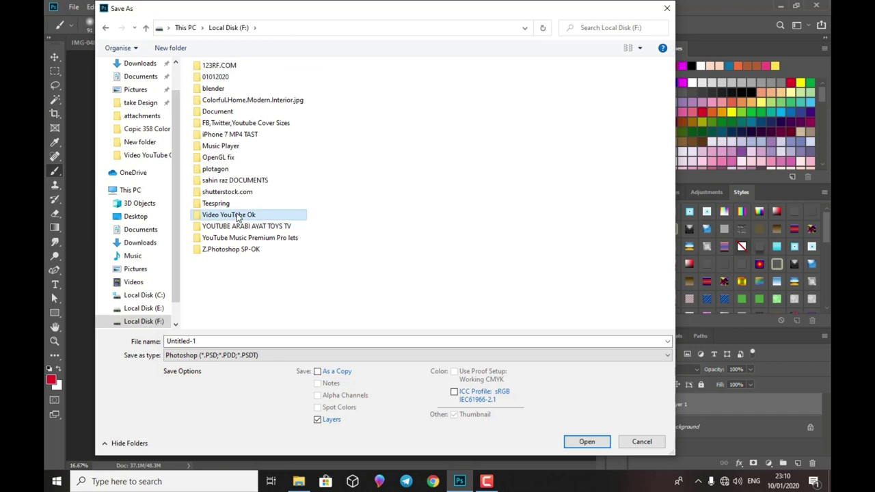
{"action": "double_click", "coordinate": [238, 216]}
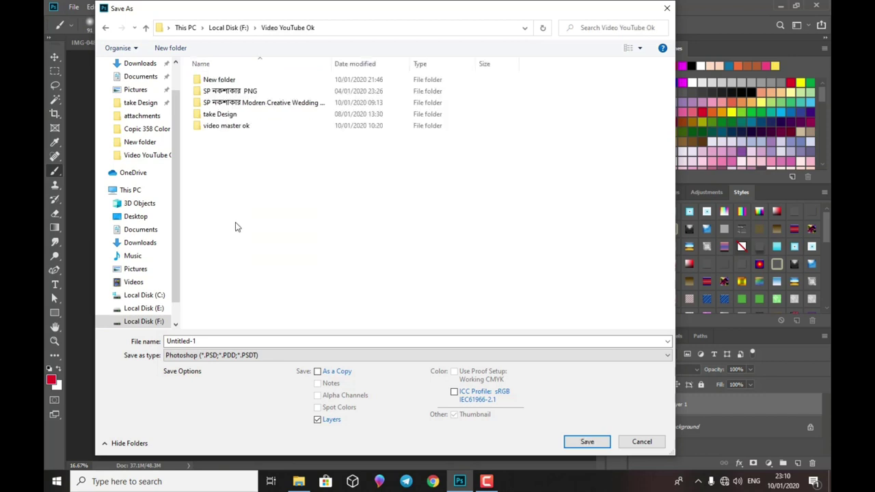
{"action": "double_click", "coordinate": [220, 80]}
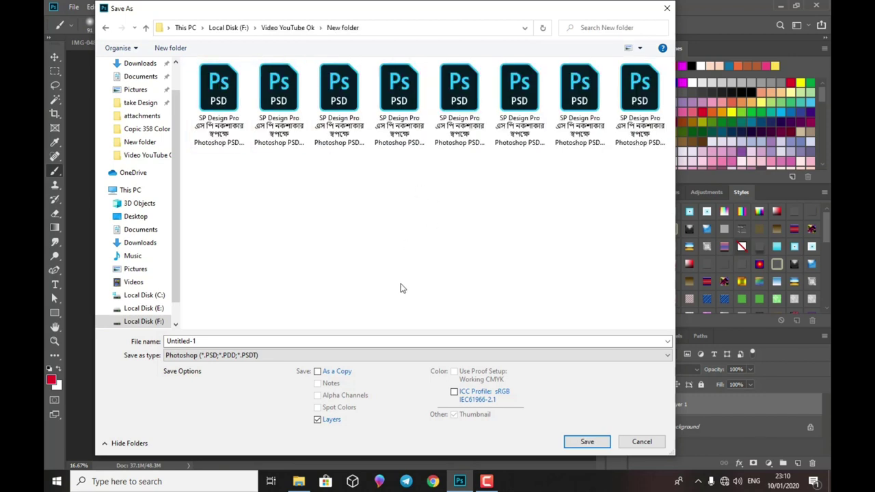
- Save as PNG, renaming the file to end in Color Overlay 10
{"action": "left_click", "coordinate": [268, 353]}
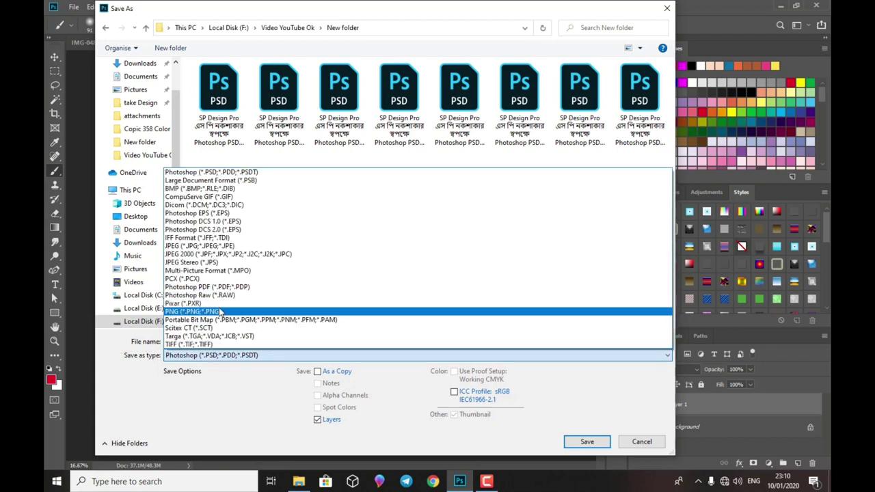
{"action": "left_click", "coordinate": [214, 312]}
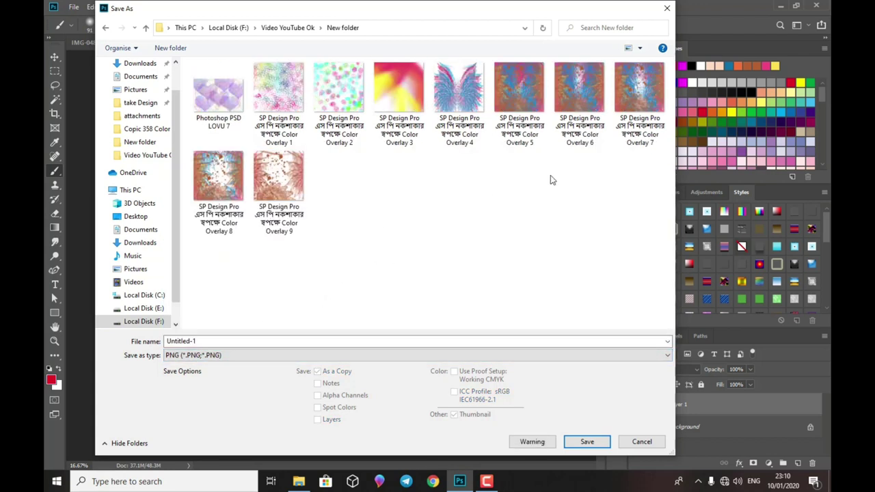
{"action": "left_click", "coordinate": [649, 138]}
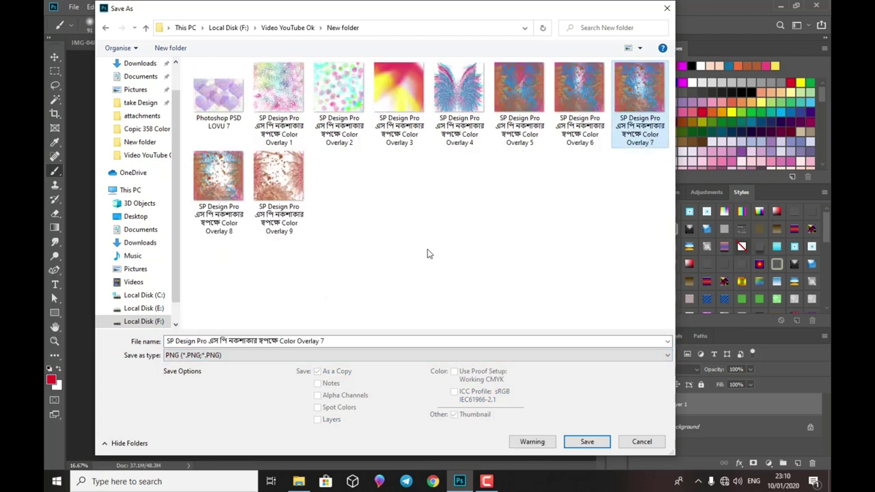
{"action": "double_click", "coordinate": [334, 340]}
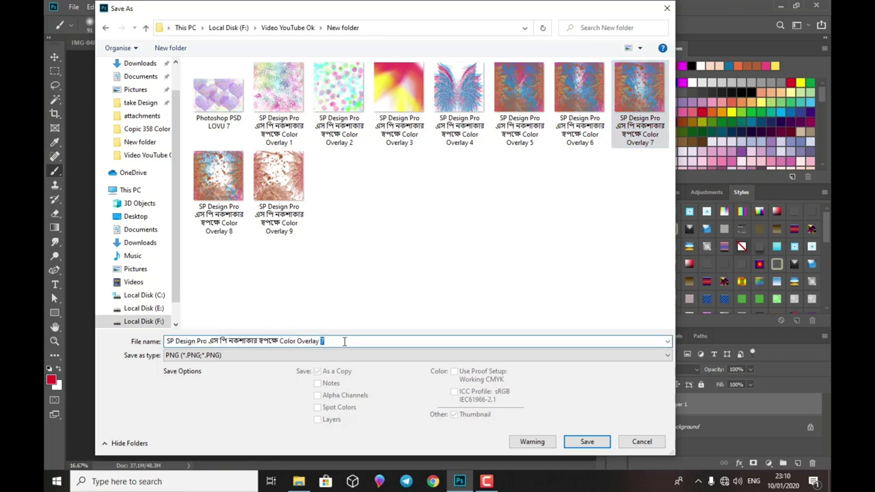
{"action": "type", "text": "10"}
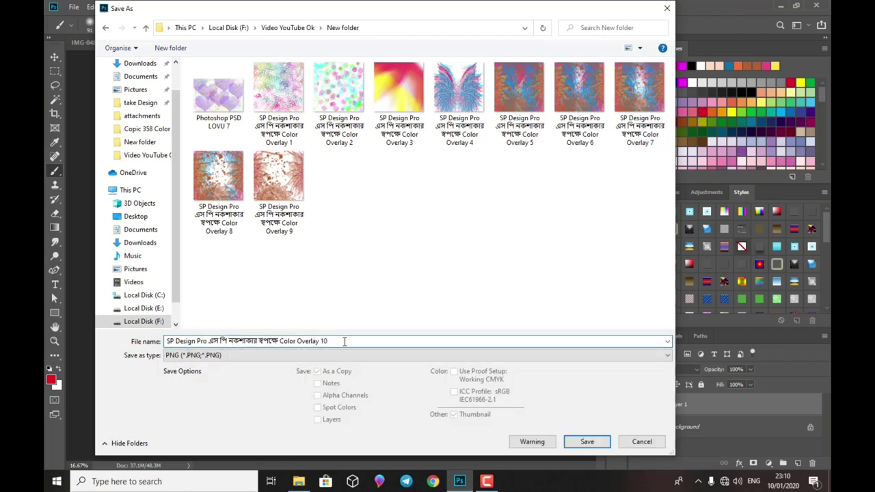
{"action": "left_click", "coordinate": [587, 441]}
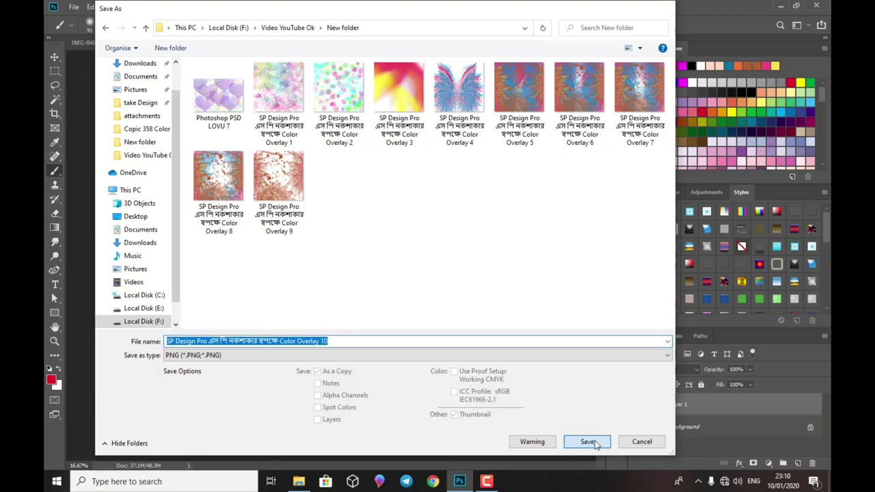
- Accept the PNG Format Options with OK and let the save complete
{"action": "left_click", "coordinate": [482, 140]}
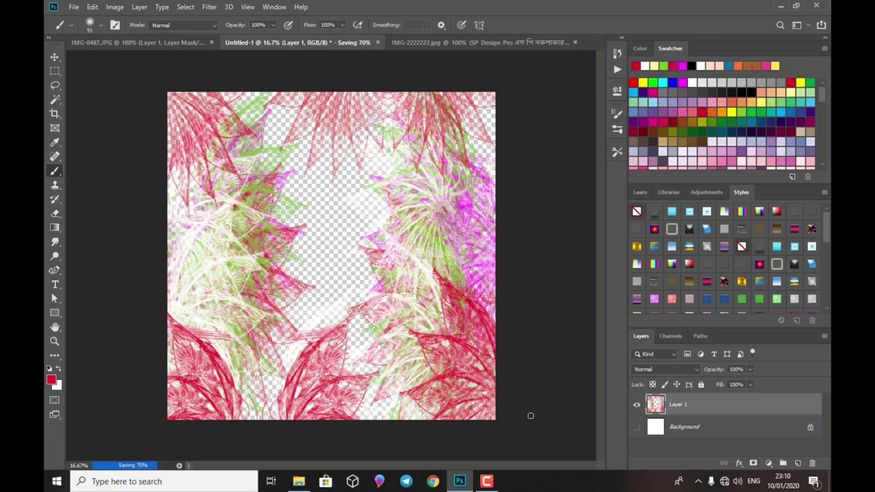
{"action": "left_click", "coordinate": [487, 482]}
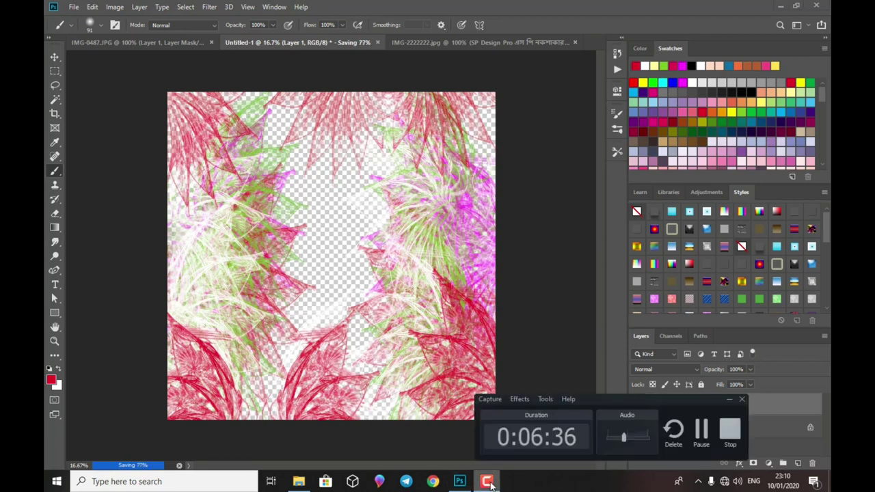
{"action": "left_click", "coordinate": [487, 482]}
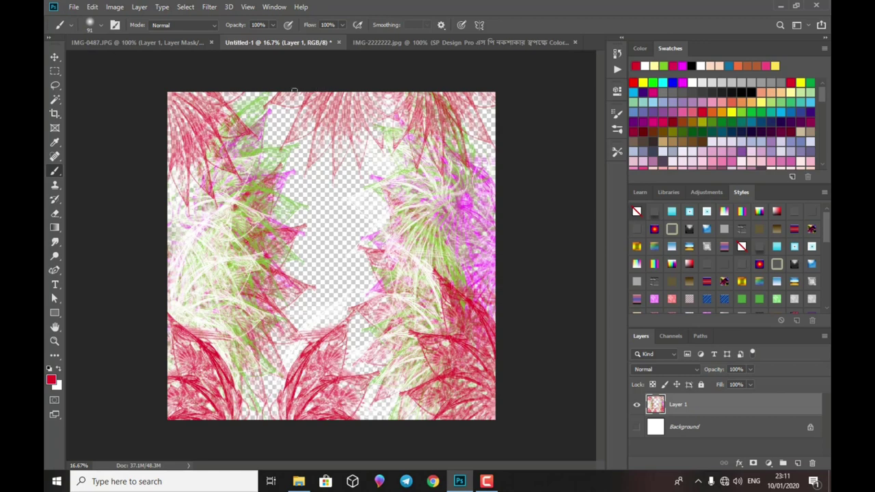
{"action": "left_click", "coordinate": [135, 46]}
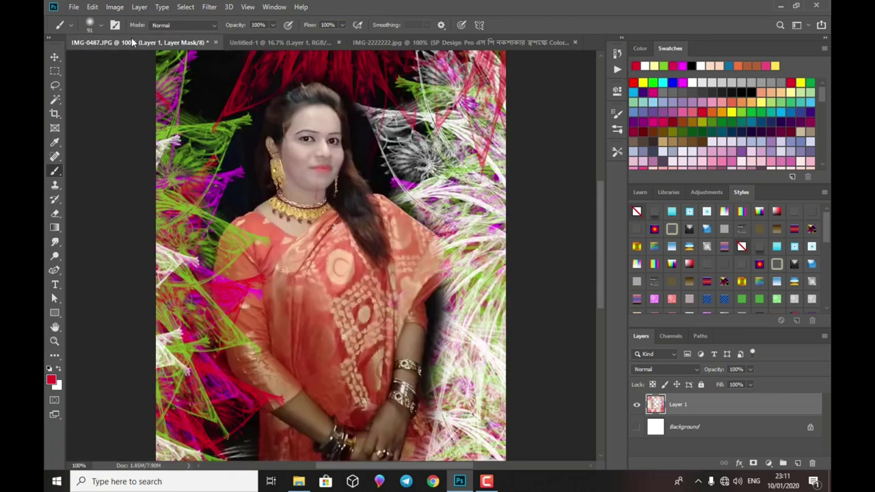
{"action": "left_click", "coordinate": [303, 42]}
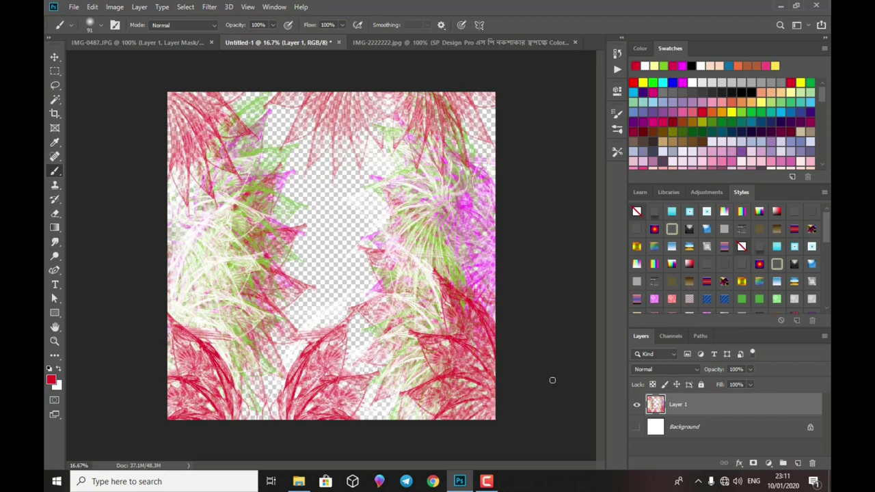
{"action": "left_click", "coordinate": [74, 8]}
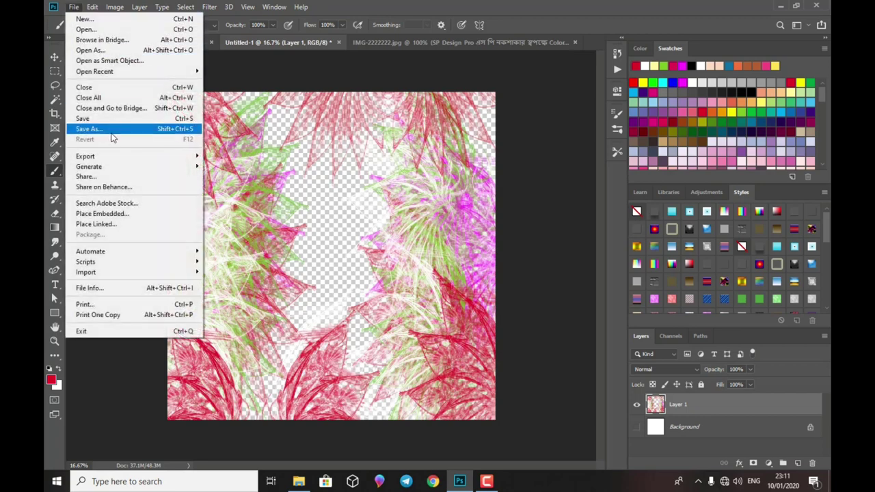
{"action": "left_click", "coordinate": [108, 130]}
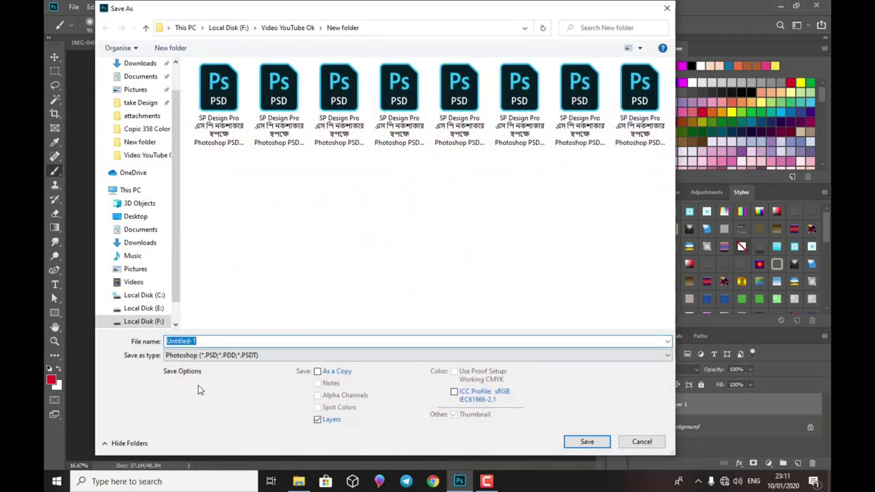
{"action": "left_click", "coordinate": [226, 355]}
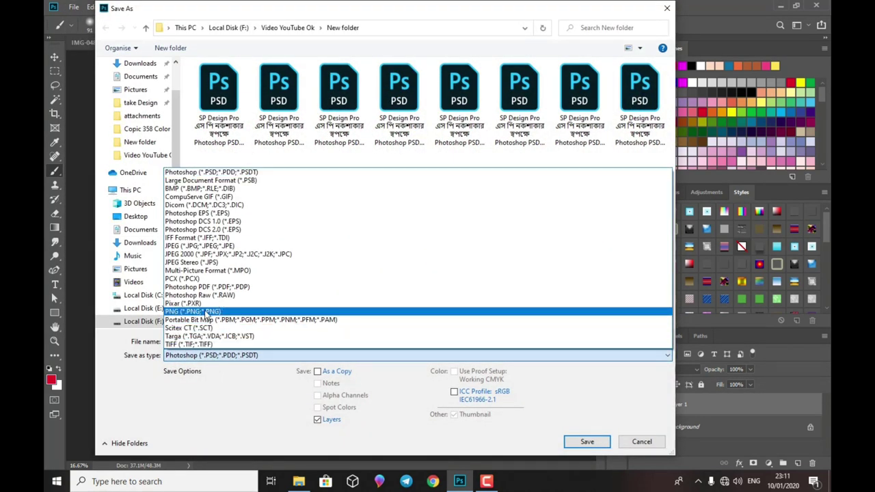
{"action": "left_click", "coordinate": [206, 312]}
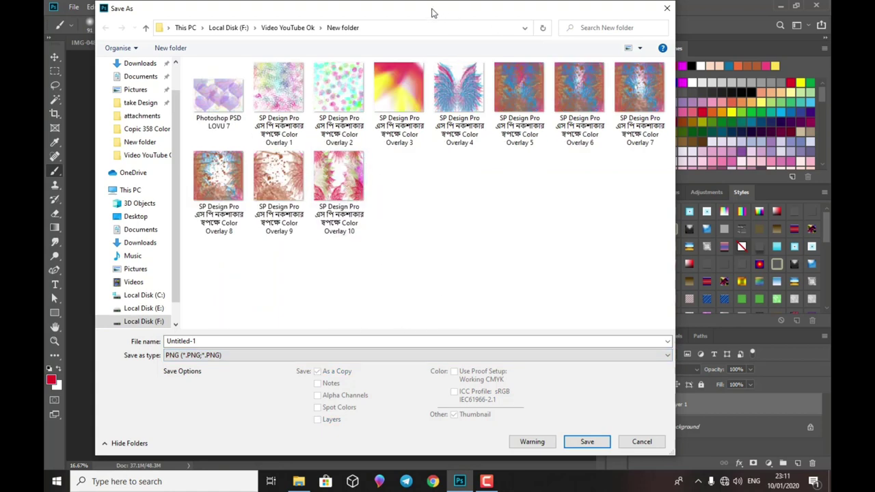
{"action": "left_click_drag", "start_coordinate": [450, 10], "coordinate": [746, 6]}
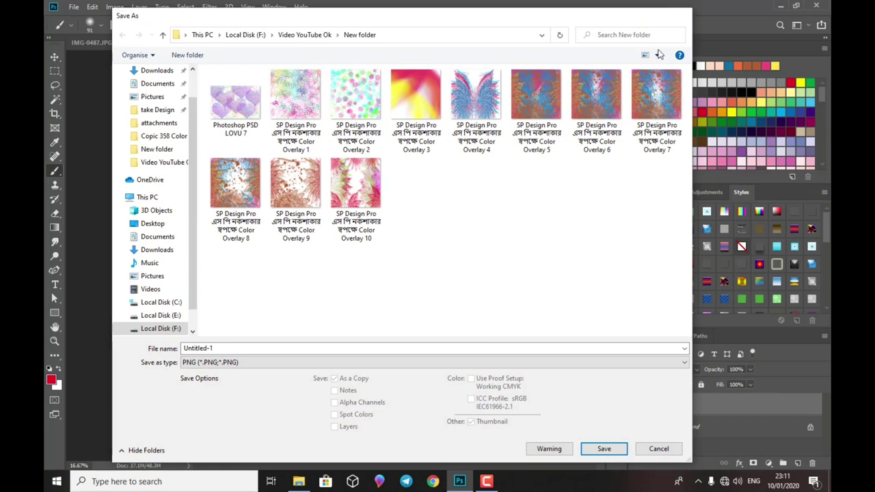
{"action": "left_click", "coordinate": [684, 13]}
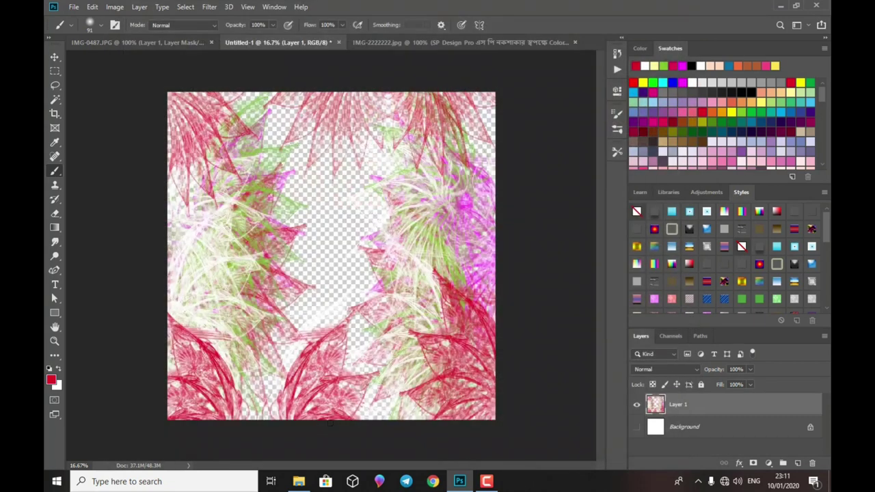
- Check Color Overlay 10 in New folder in File Explorer, then return to IMG-0487.JPG in Photoshop
{"action": "left_click", "coordinate": [299, 481]}
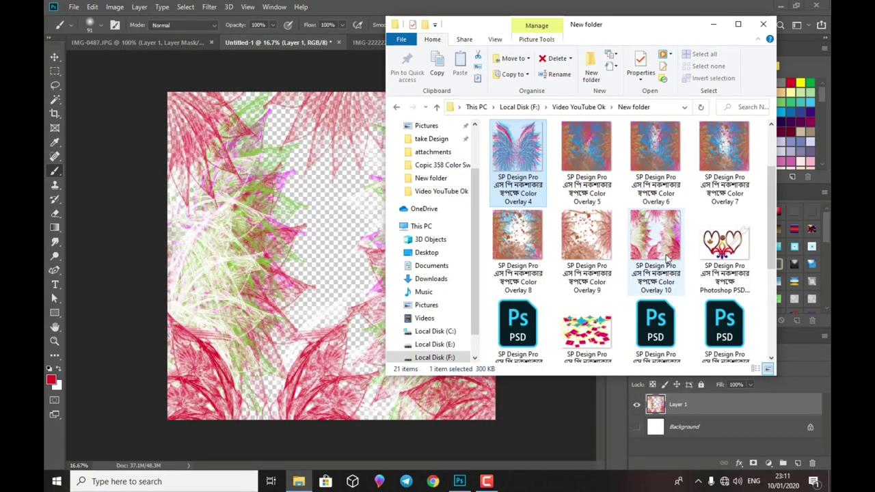
{"action": "scroll", "coordinate": [667, 258], "scroll_direction": "down", "scroll_amount": 2}
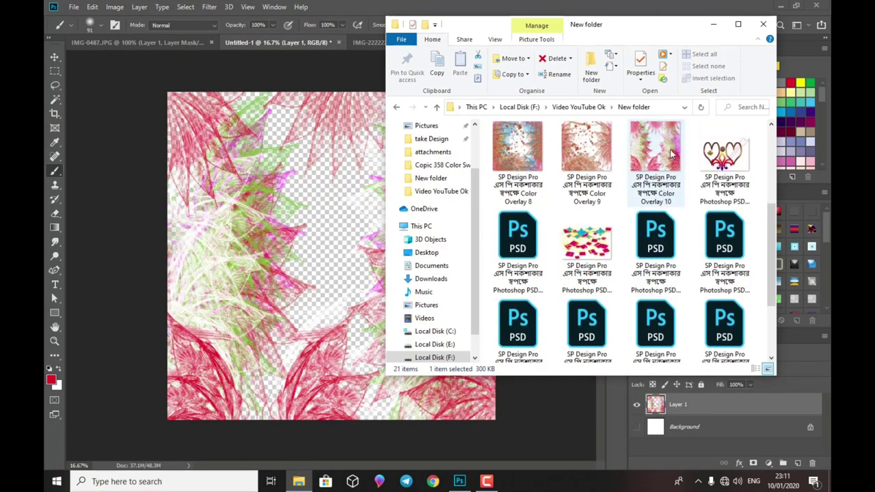
{"action": "left_click", "coordinate": [672, 154]}
{"action": "scroll", "coordinate": [677, 185], "scroll_direction": "up", "scroll_amount": 3}
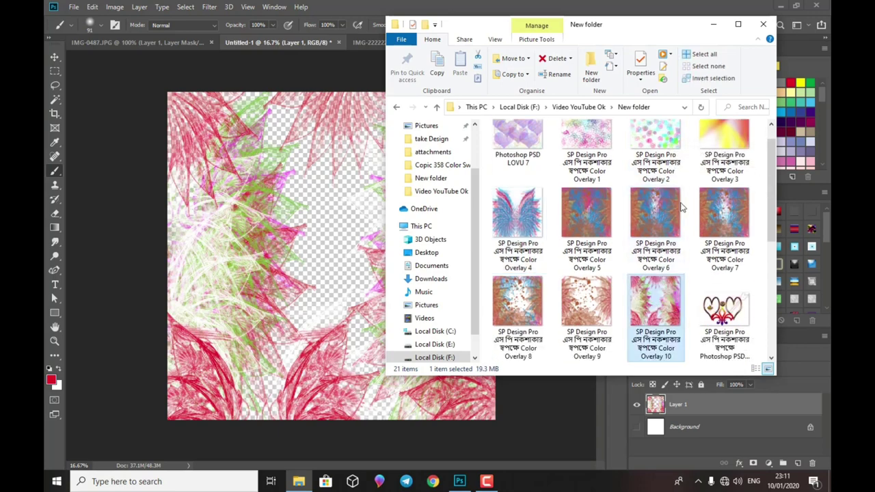
{"action": "left_click_drag", "start_coordinate": [618, 31], "coordinate": [710, 20]}
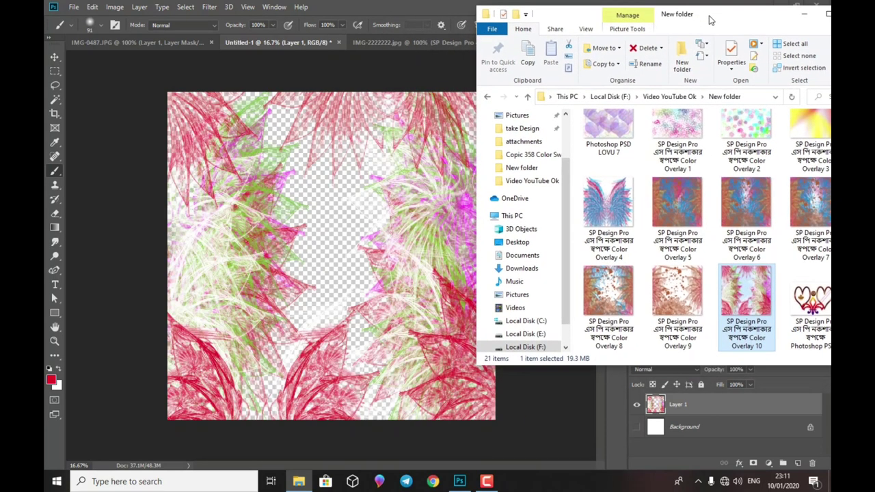
{"action": "left_click", "coordinate": [94, 42]}
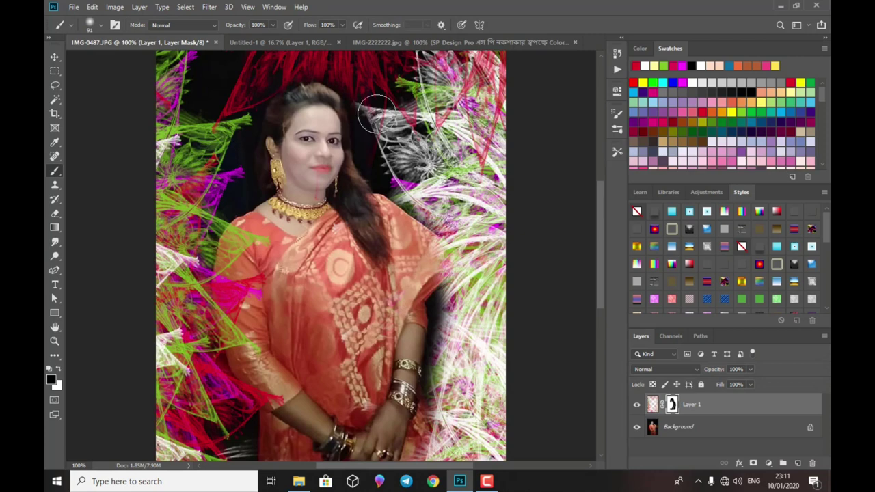
- On IMG-2222222.jpg, delete the Color Overlay 4 layer and bring in Color Overlay 10 from the folder
{"action": "left_click", "coordinate": [387, 43]}
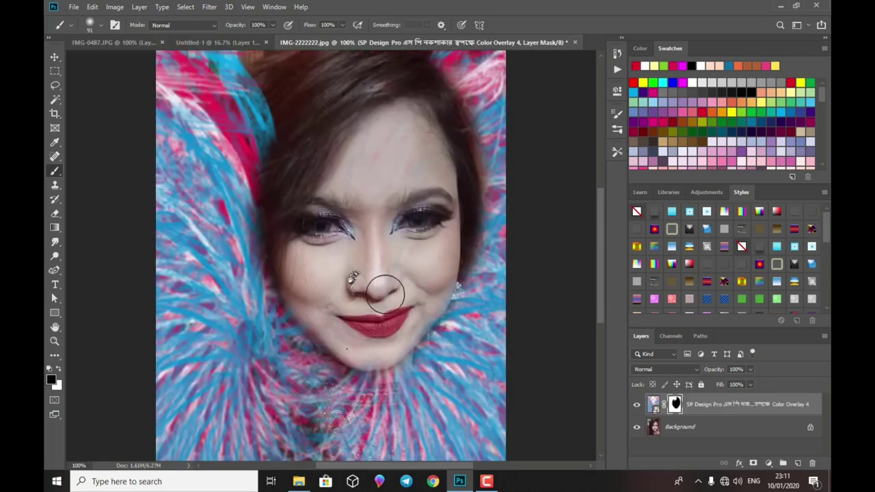
{"action": "left_click", "coordinate": [240, 334]}
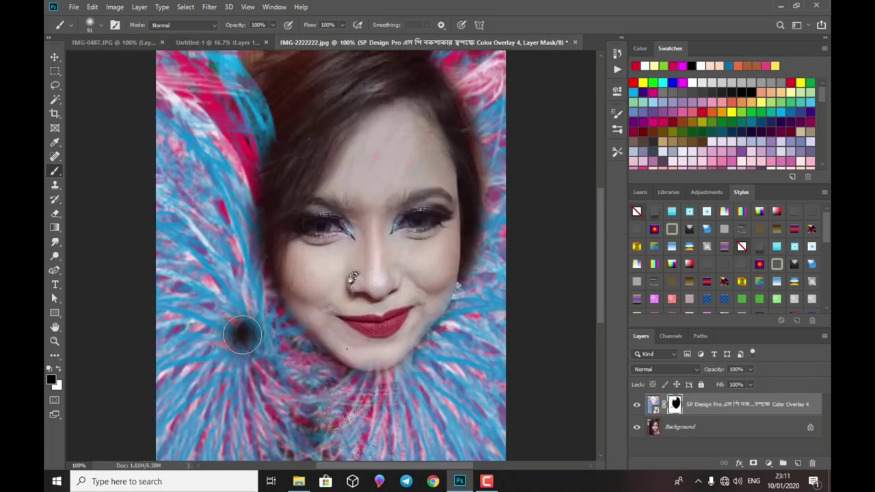
{"action": "left_click", "coordinate": [56, 58]}
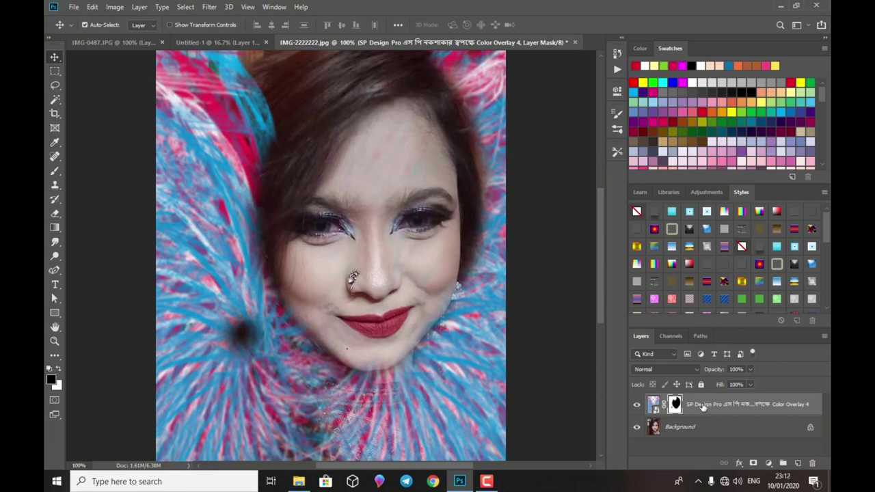
{"action": "key", "text": "Delete"}
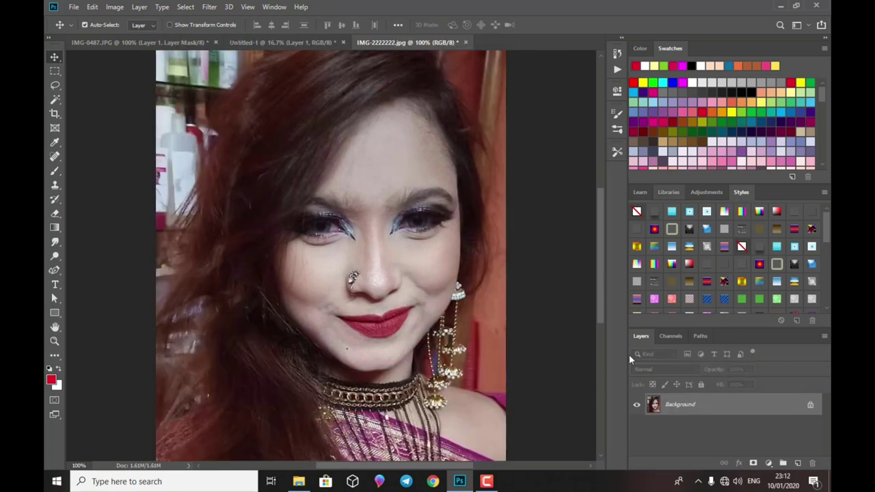
{"action": "left_click", "coordinate": [289, 487]}
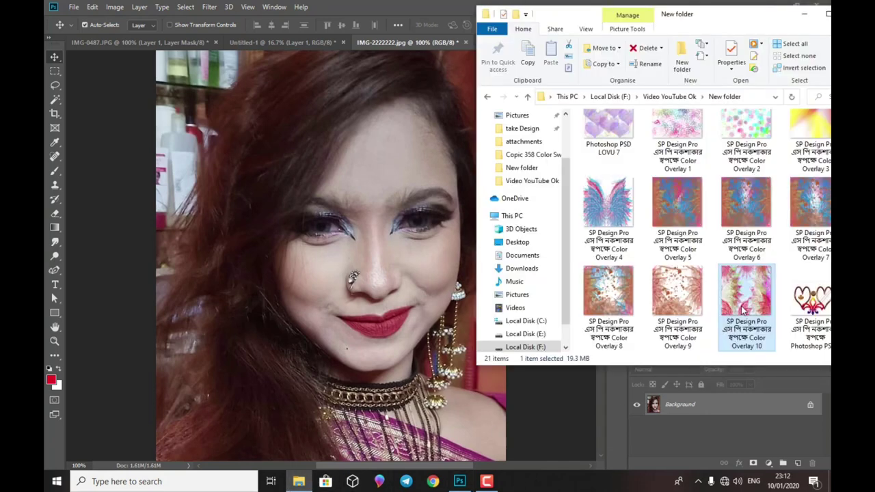
{"action": "left_click", "coordinate": [341, 306]}
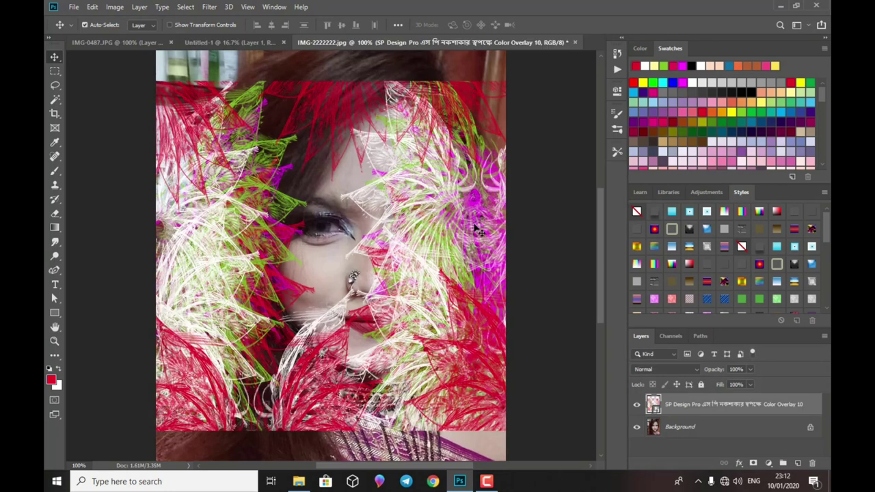
- Scale the Color Overlay 10 layer to about 105% so it spans the portrait top to bottom
{"action": "key", "text": "ctrl+t"}
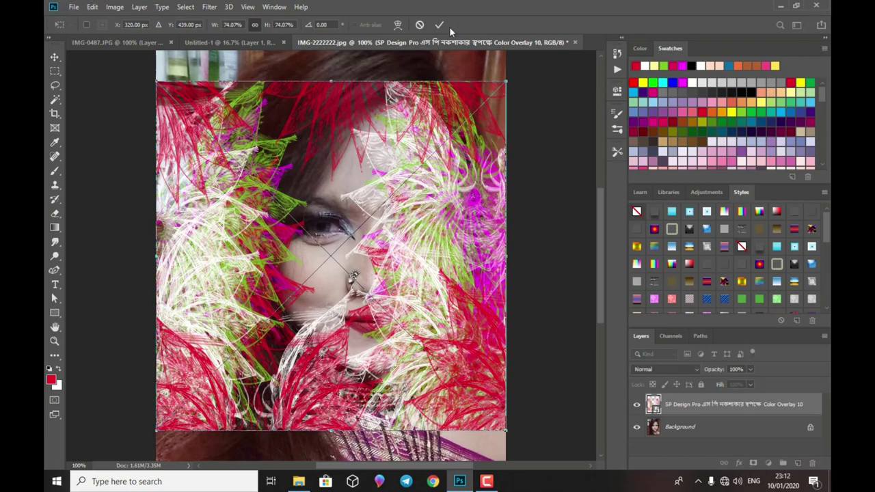
{"action": "mouse_move", "coordinate": [340, 68]}
{"action": "left_mouse_down"}
{"action": "mouse_move", "coordinate": [341, 43]}
{"action": "mouse_move", "coordinate": [374, 378]}
{"action": "left_mouse_up"}
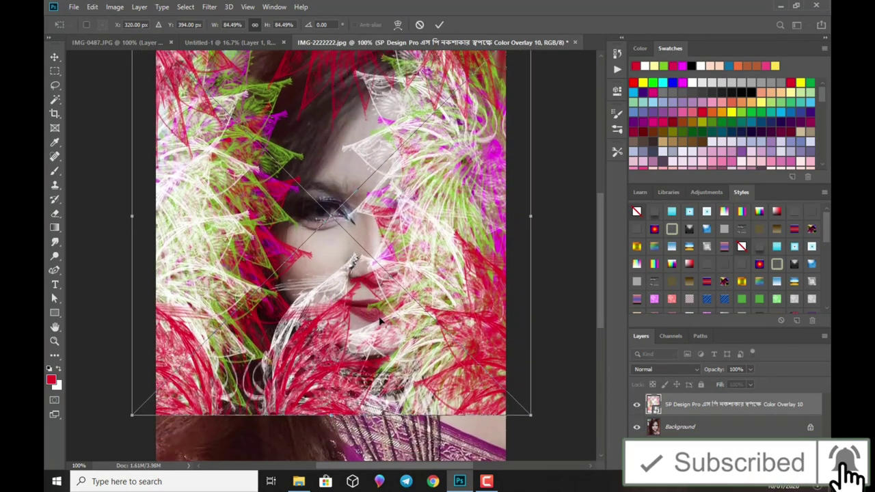
{"action": "scroll", "coordinate": [375, 378], "scroll_direction": "down", "scroll_amount": 2}
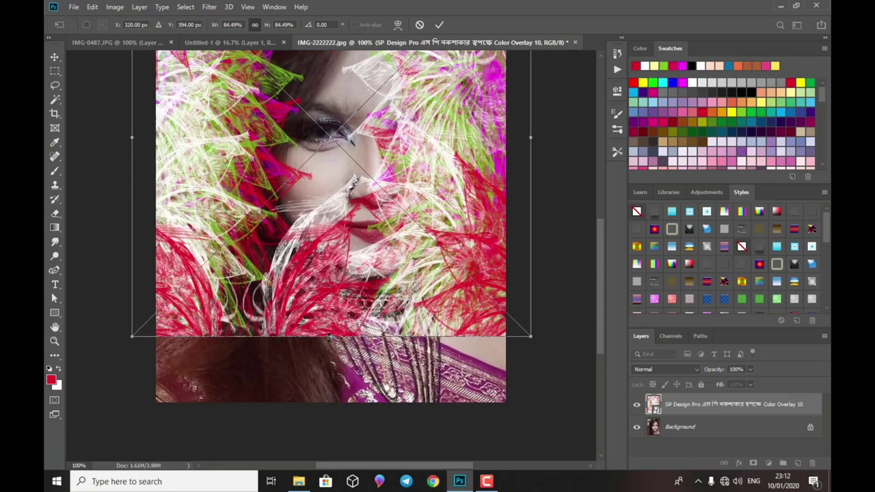
{"action": "left_click_drag", "start_coordinate": [328, 337], "coordinate": [331, 410]}
{"action": "scroll", "coordinate": [402, 369], "scroll_direction": "up", "scroll_amount": 5}
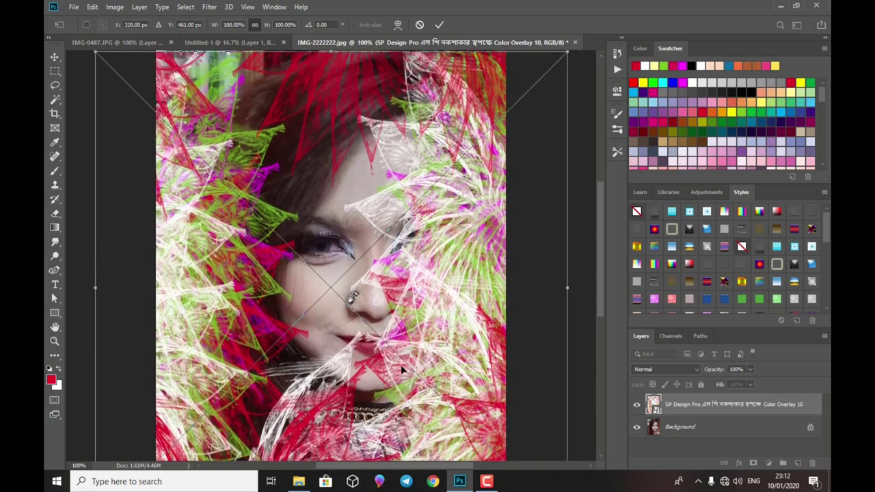
{"action": "key", "text": "ctrl+minus"}
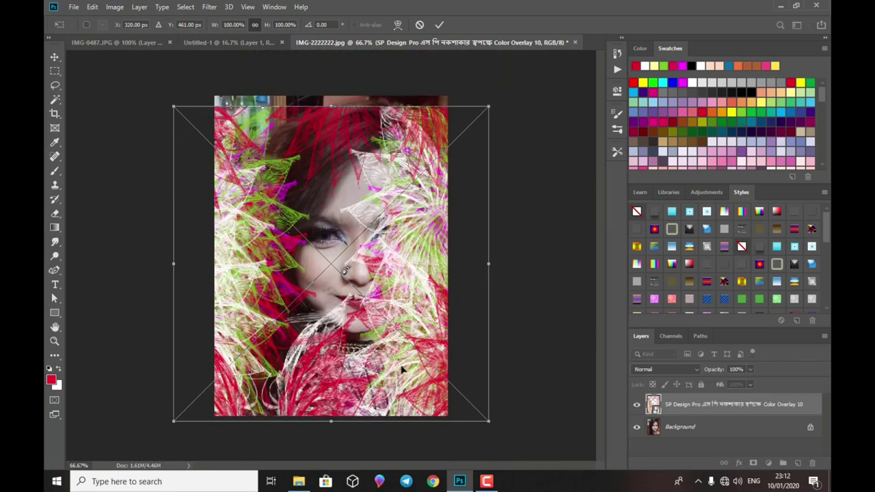
{"action": "left_click_drag", "start_coordinate": [332, 106], "coordinate": [331, 89]}
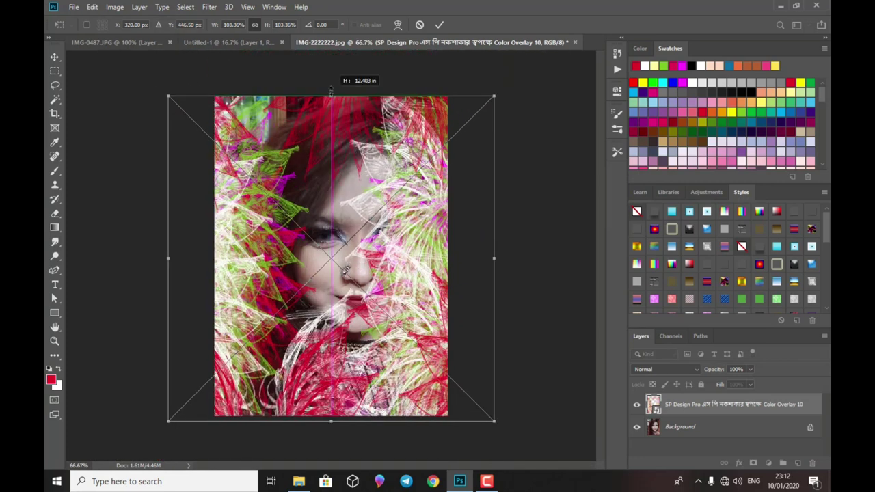
{"action": "key", "text": "Return"}
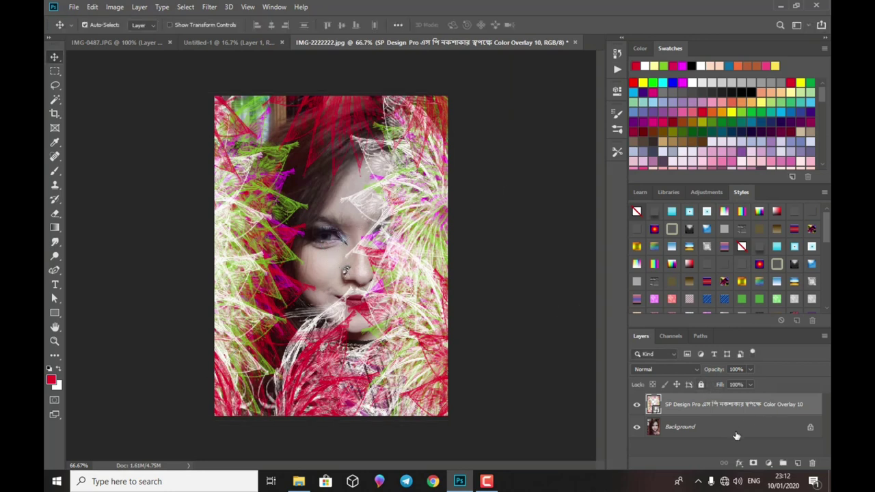
- Add a layer mask and paint black over the woman's face, cleaning up the forehead
{"action": "left_click", "coordinate": [753, 463]}
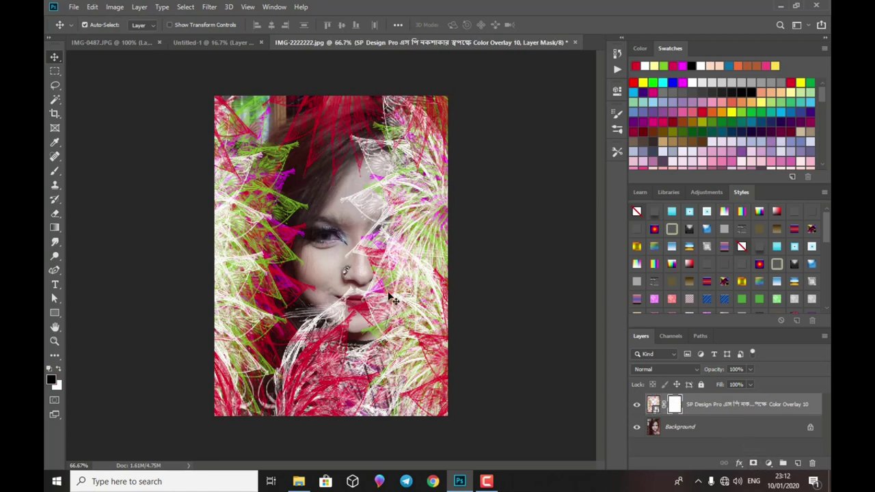
{"action": "left_click", "coordinate": [54, 171]}
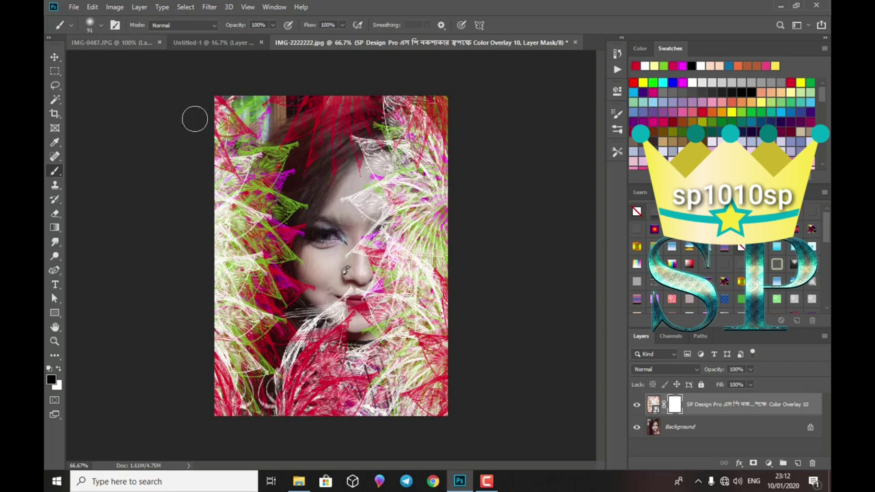
{"action": "mouse_move", "coordinate": [372, 151]}
{"action": "left_mouse_down"}
{"action": "mouse_move", "coordinate": [385, 156]}
{"action": "mouse_move", "coordinate": [402, 218]}
{"action": "mouse_move", "coordinate": [396, 246]}
{"action": "mouse_move", "coordinate": [363, 176]}
{"action": "mouse_move", "coordinate": [379, 209]}
{"action": "mouse_move", "coordinate": [380, 292]}
{"action": "mouse_move", "coordinate": [369, 240]}
{"action": "mouse_move", "coordinate": [341, 196]}
{"action": "mouse_move", "coordinate": [365, 152]}
{"action": "mouse_move", "coordinate": [327, 144]}
{"action": "mouse_move", "coordinate": [391, 151]}
{"action": "mouse_move", "coordinate": [413, 226]}
{"action": "mouse_move", "coordinate": [397, 248]}
{"action": "mouse_move", "coordinate": [380, 309]}
{"action": "mouse_move", "coordinate": [372, 283]}
{"action": "mouse_move", "coordinate": [342, 300]}
{"action": "mouse_move", "coordinate": [376, 311]}
{"action": "mouse_move", "coordinate": [317, 281]}
{"action": "mouse_move", "coordinate": [314, 267]}
{"action": "mouse_move", "coordinate": [327, 309]}
{"action": "mouse_move", "coordinate": [363, 323]}
{"action": "mouse_move", "coordinate": [396, 295]}
{"action": "mouse_move", "coordinate": [371, 315]}
{"action": "mouse_move", "coordinate": [341, 278]}
{"action": "left_mouse_up"}
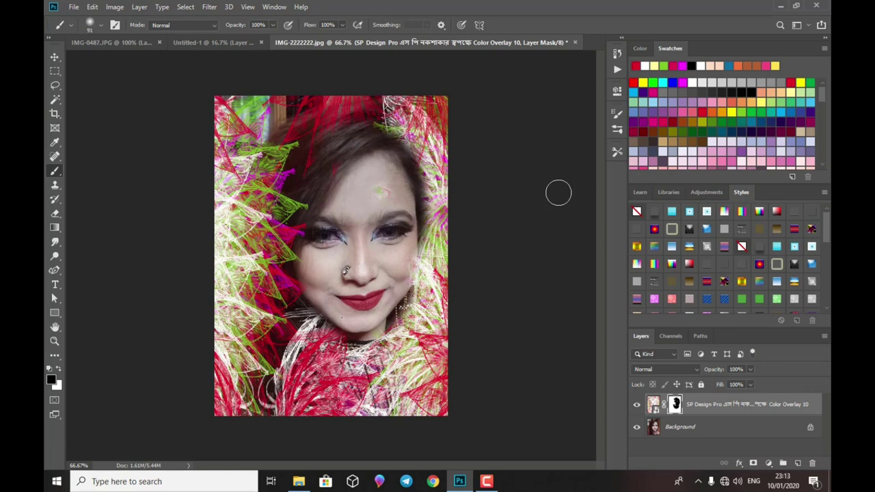
{"action": "key", "text": "ctrl+minus"}
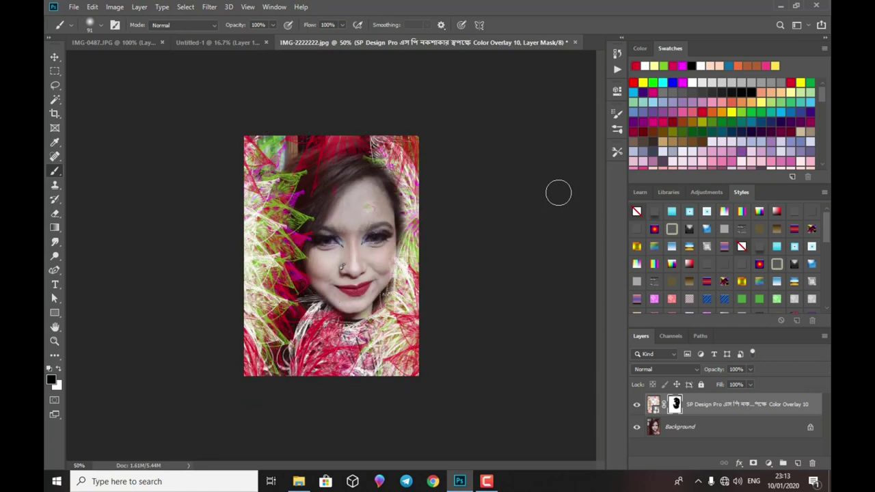
{"action": "key", "text": "ctrl+plus"}
{"action": "key", "text": "ctrl+plus"}
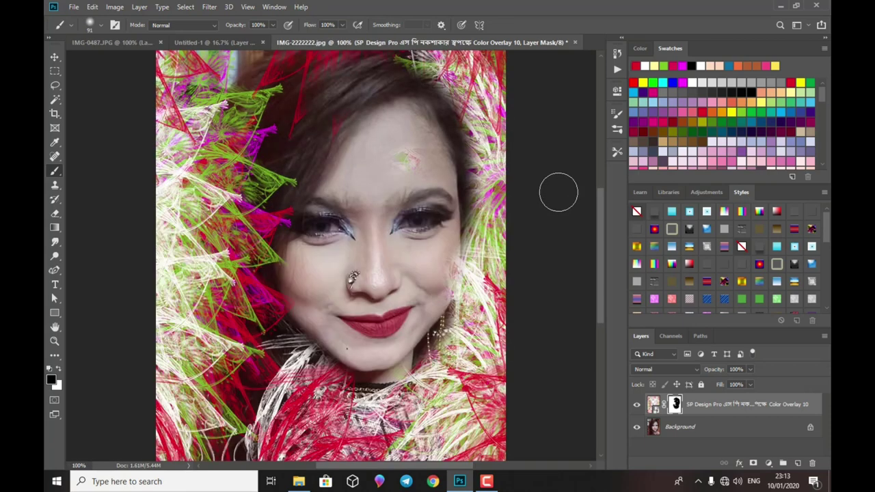
{"action": "mouse_move", "coordinate": [422, 150]}
{"action": "left_mouse_down"}
{"action": "mouse_move", "coordinate": [381, 144]}
{"action": "mouse_move", "coordinate": [375, 201]}
{"action": "mouse_move", "coordinate": [419, 152]}
{"action": "mouse_move", "coordinate": [319, 146]}
{"action": "mouse_move", "coordinate": [306, 102]}
{"action": "mouse_move", "coordinate": [328, 100]}
{"action": "left_mouse_up"}
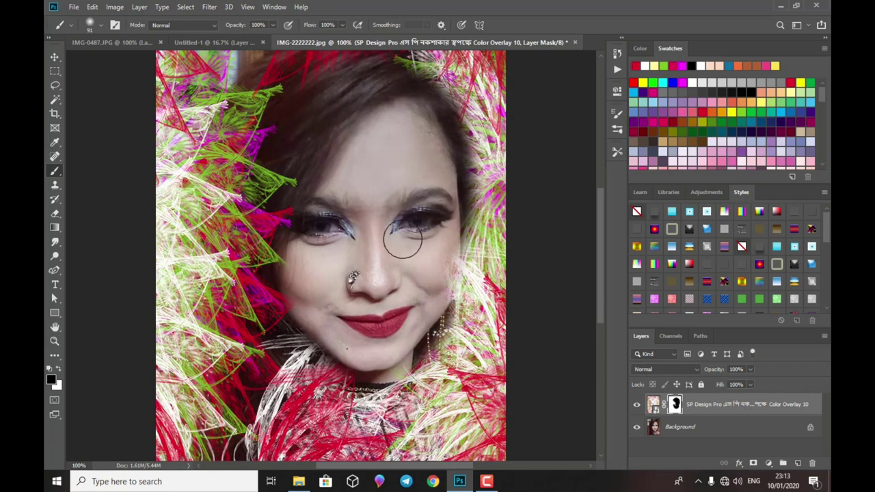
- Minimize Photoshop to File Explorer showing the 'YOUTUBE ARABI AYAT TOYS TV' folder on F:
{"action": "left_click", "coordinate": [486, 482]}
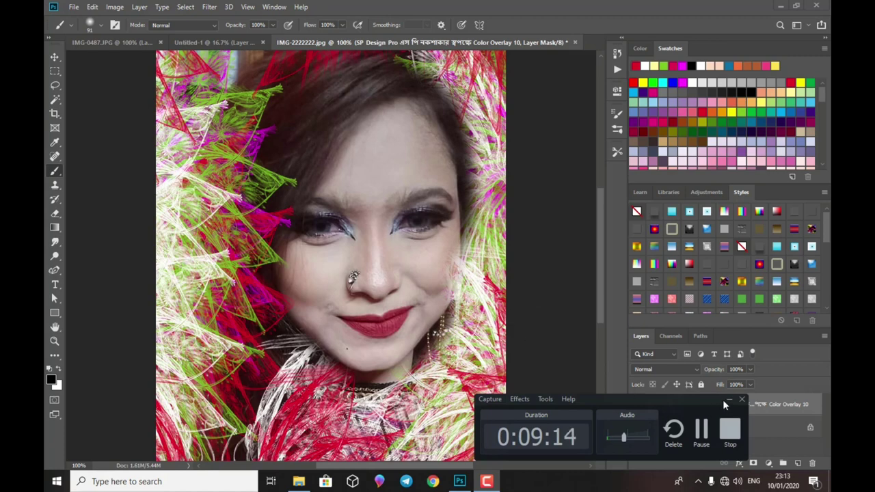
{"action": "left_click", "coordinate": [729, 400]}
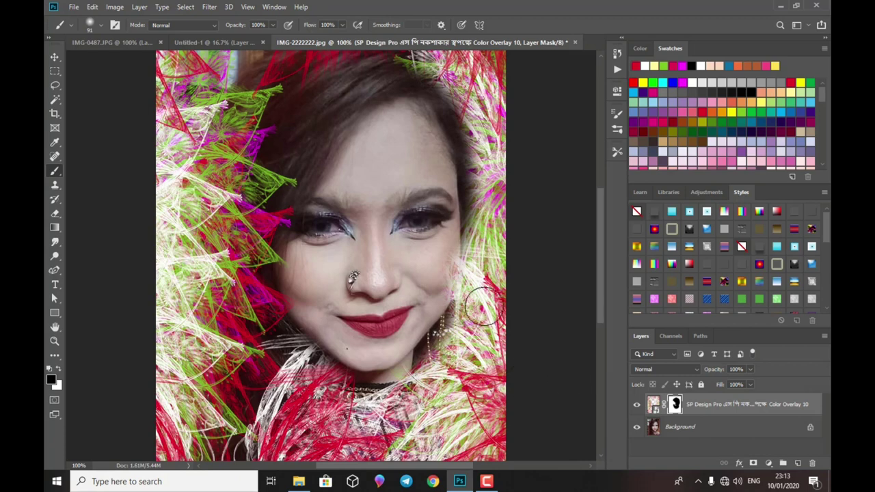
{"action": "scroll", "coordinate": [602, 225], "scroll_direction": "up", "scroll_amount": 3}
{"action": "left_click_drag", "start_coordinate": [603, 220], "coordinate": [605, 238]}
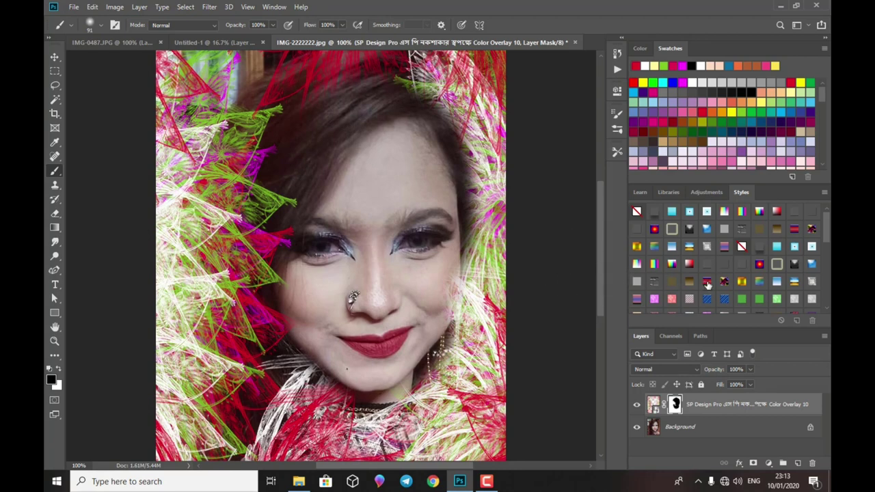
{"action": "scroll", "coordinate": [673, 308], "scroll_direction": "down", "scroll_amount": 1}
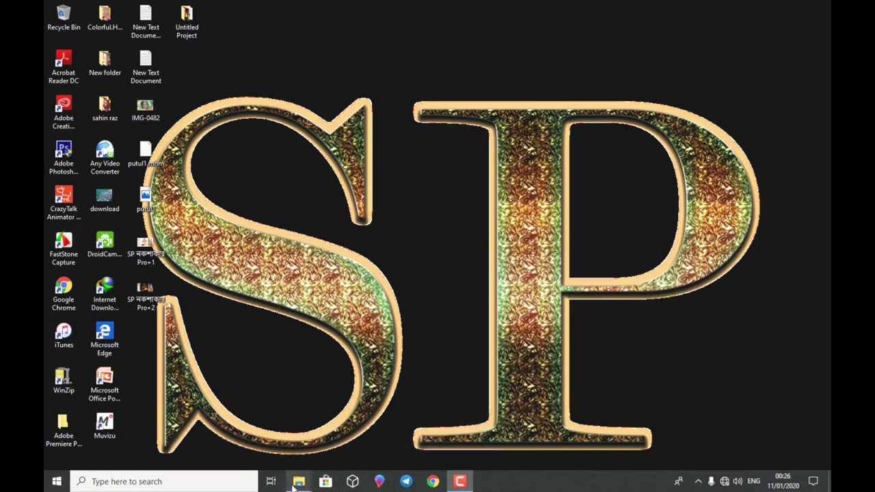
{"action": "mouse_move", "coordinate": [299, 482]}
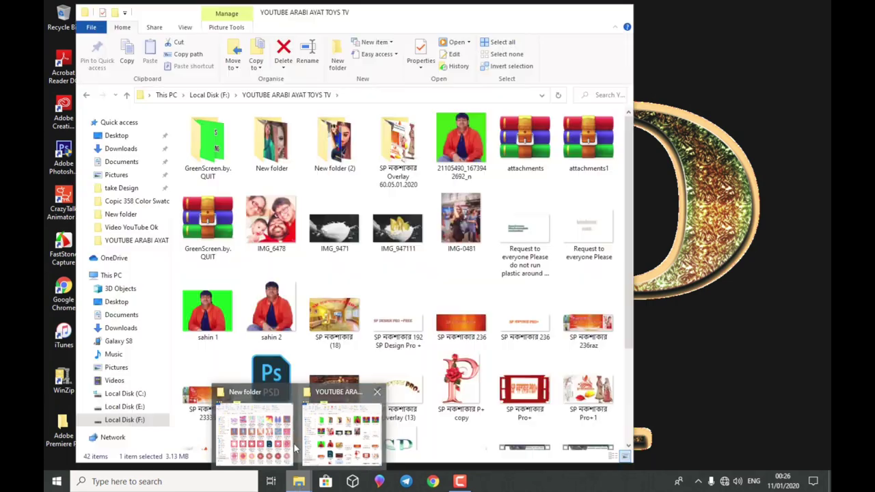
- Bring New folder (41 items, Color Overlays up to 32) forward and widen its window both ways
{"action": "left_click", "coordinate": [268, 438]}
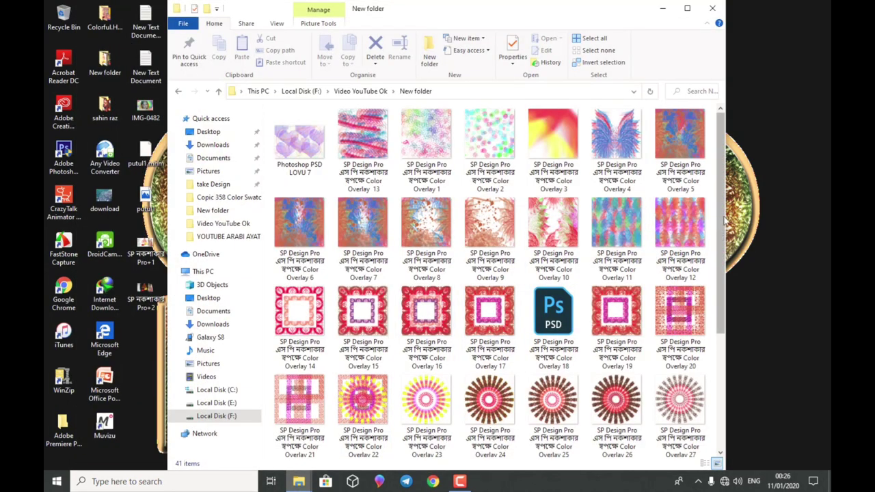
{"action": "scroll", "coordinate": [726, 221], "scroll_direction": "down", "scroll_amount": 1}
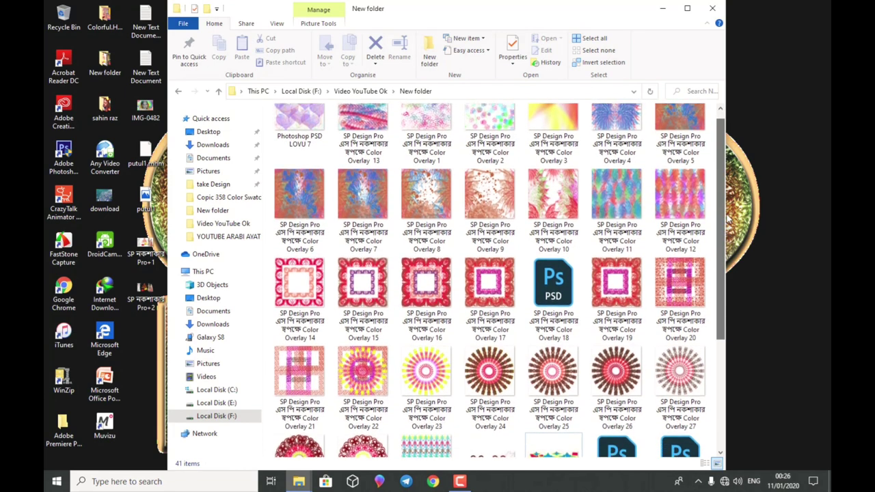
{"action": "scroll", "coordinate": [728, 219], "scroll_direction": "up", "scroll_amount": 1}
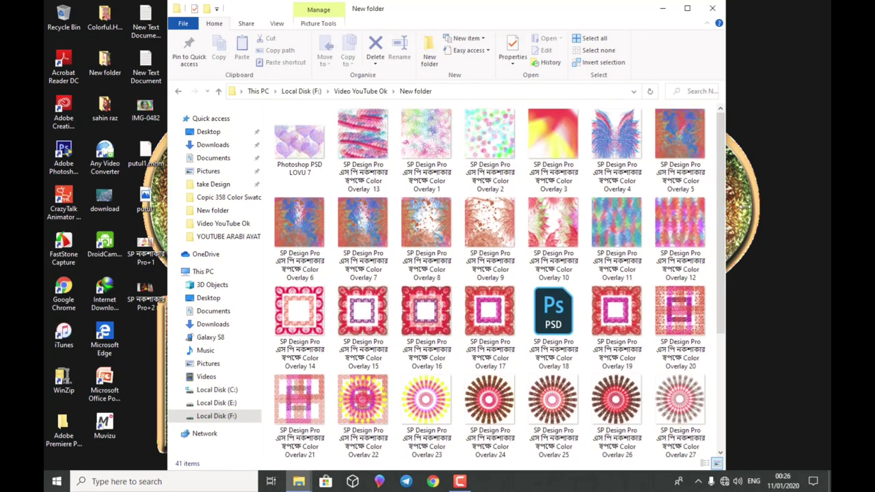
{"action": "left_click_drag", "start_coordinate": [726, 219], "coordinate": [784, 205]}
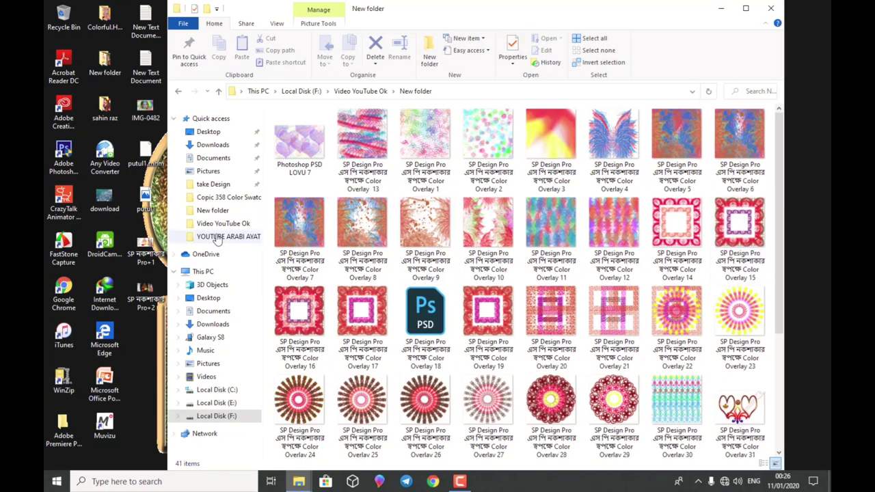
{"action": "left_click_drag", "start_coordinate": [169, 231], "coordinate": [101, 225]}
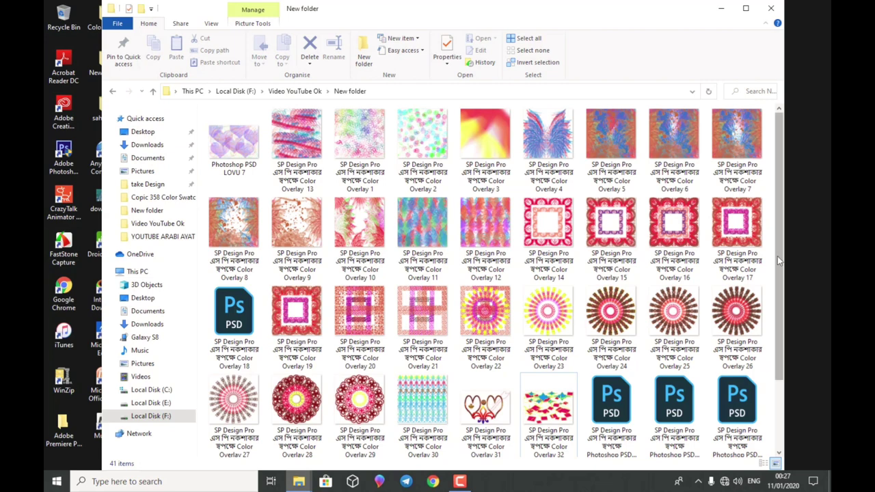
{"action": "mouse_move", "coordinate": [777, 259]}
{"action": "left_mouse_down"}
{"action": "mouse_move", "coordinate": [780, 271]}
{"action": "mouse_move", "coordinate": [786, 244]}
{"action": "left_mouse_up"}
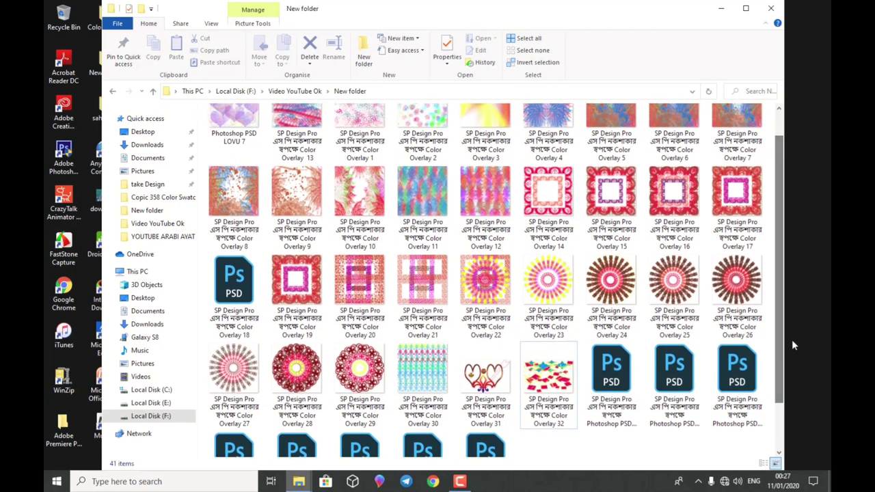
{"action": "scroll", "coordinate": [779, 317], "scroll_direction": "up", "scroll_amount": 1}
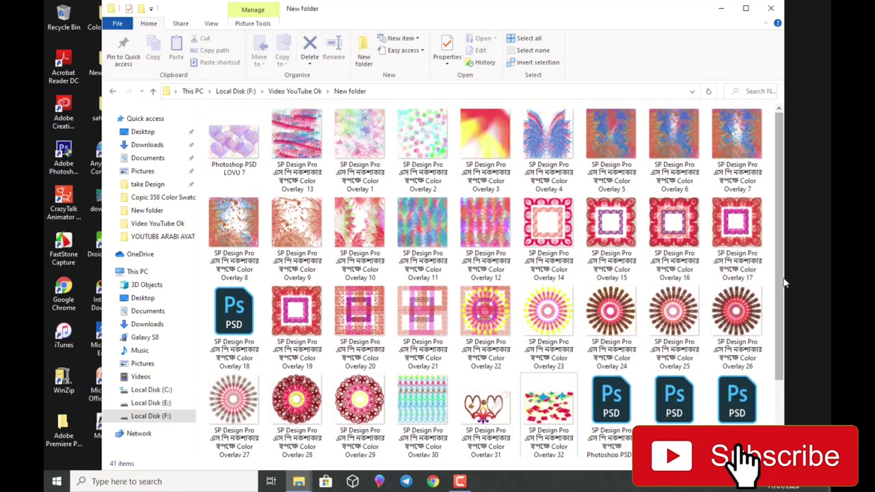